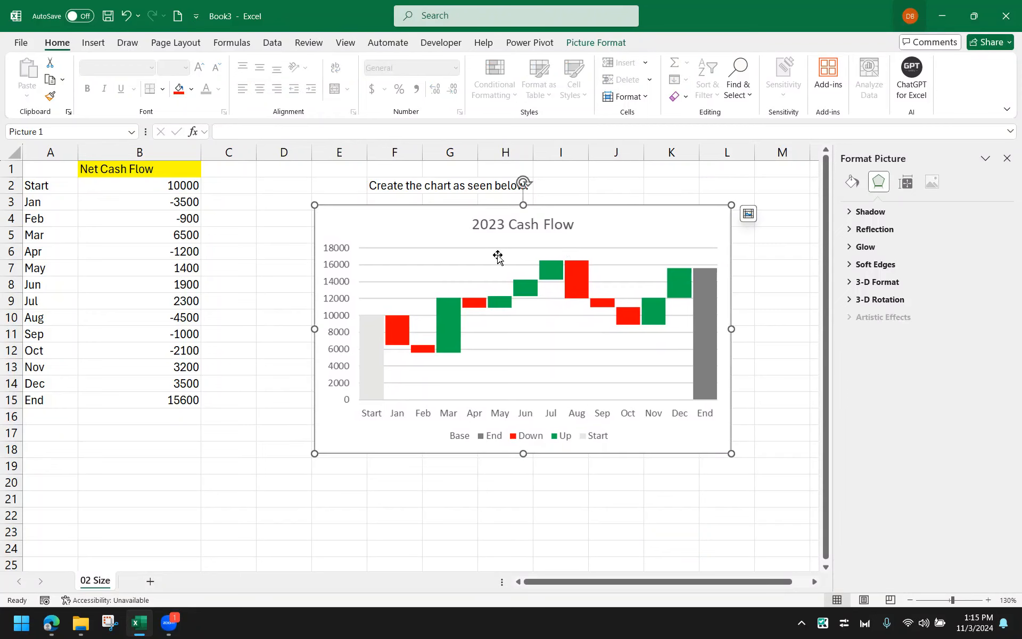
# Move the reference chart picture slightly to the right
pyautogui.click(282, 281)
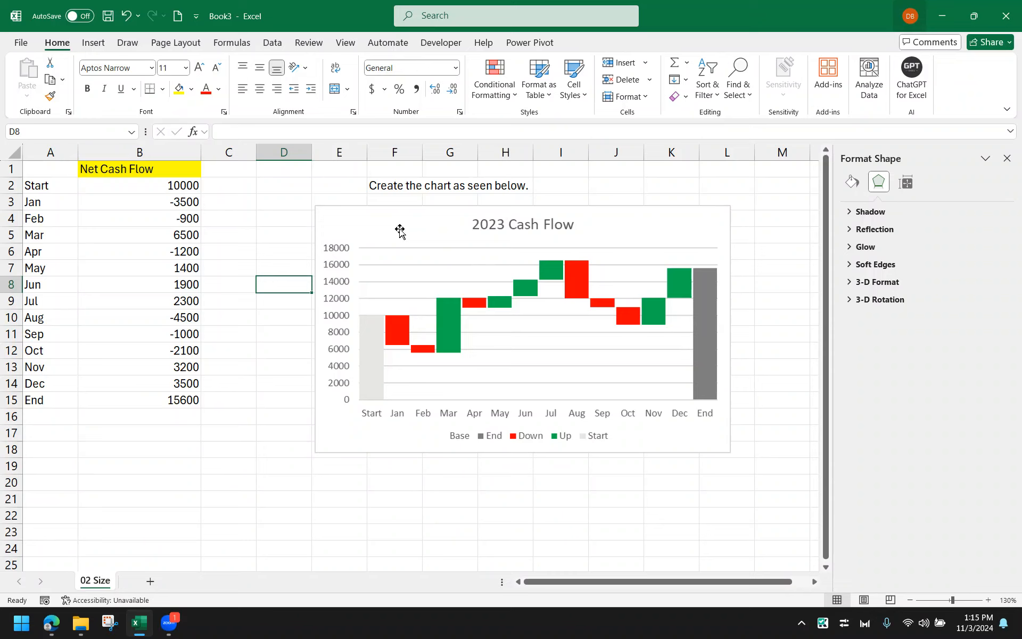
pyautogui.moveTo(400, 230); pyautogui.dragTo(456, 235)
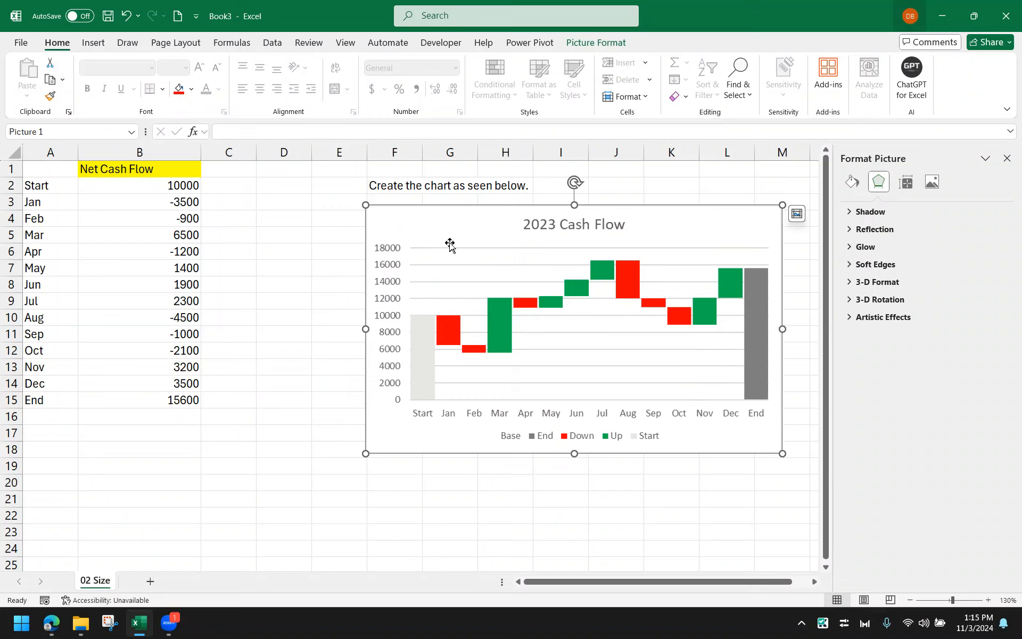
pyautogui.click(308, 255)
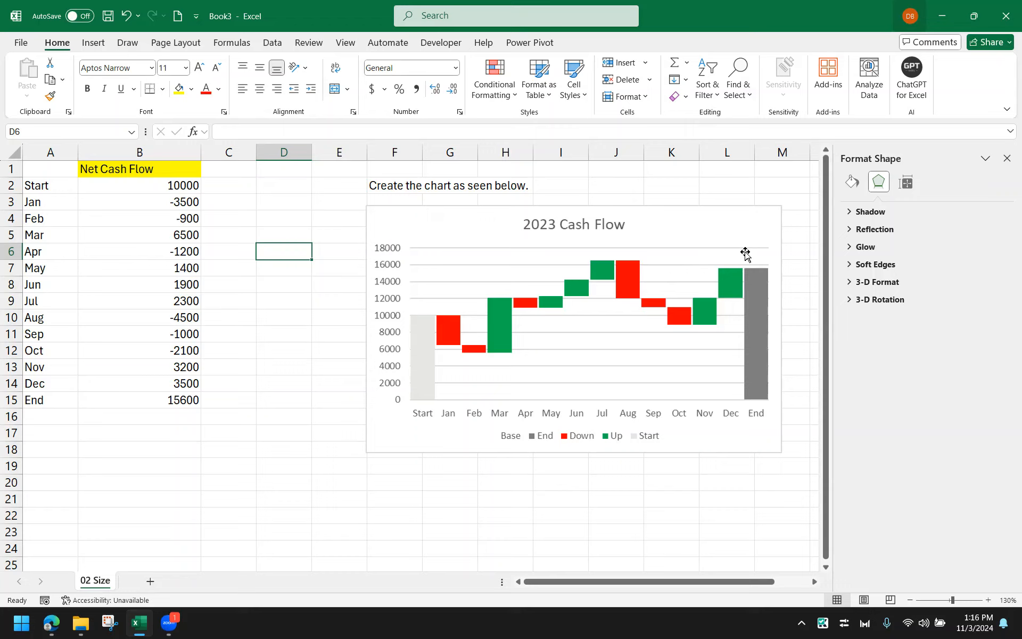
pyautogui.click(144, 234)
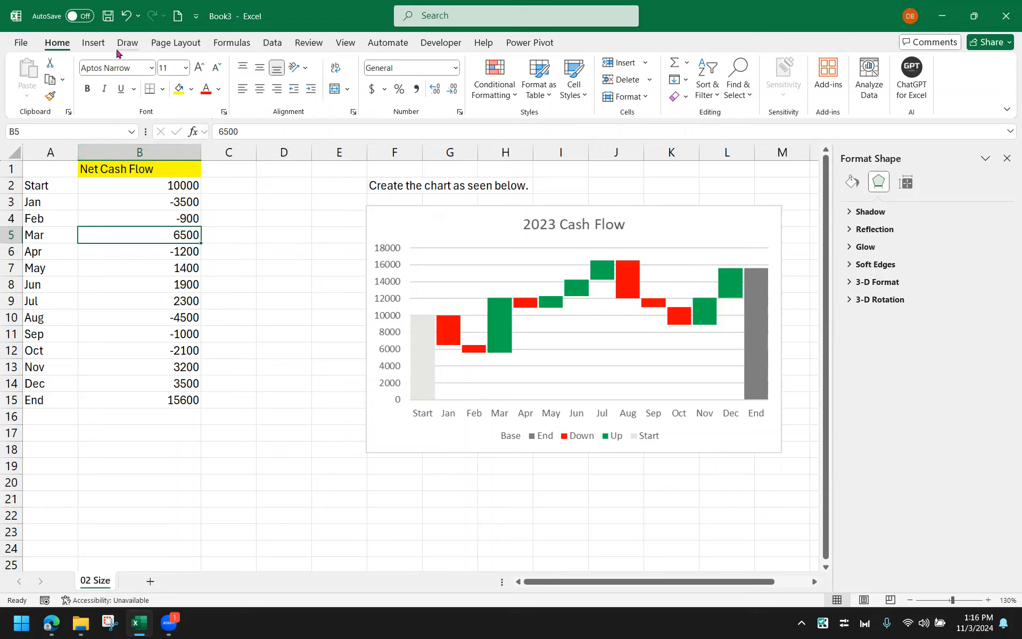
pyautogui.click(93, 43)
pyautogui.click(456, 63)
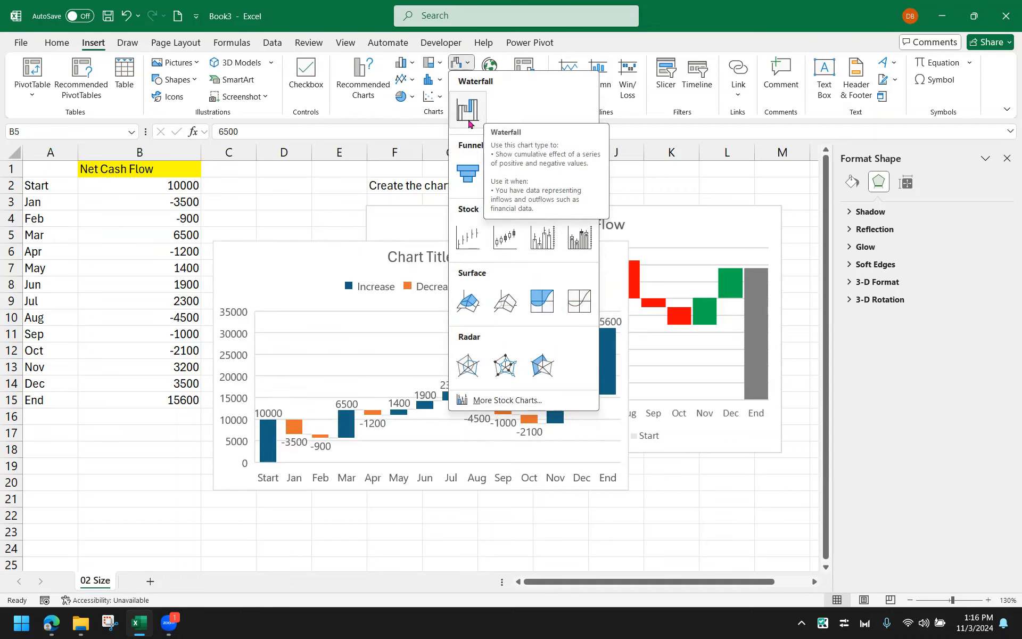
pyautogui.click(336, 216)
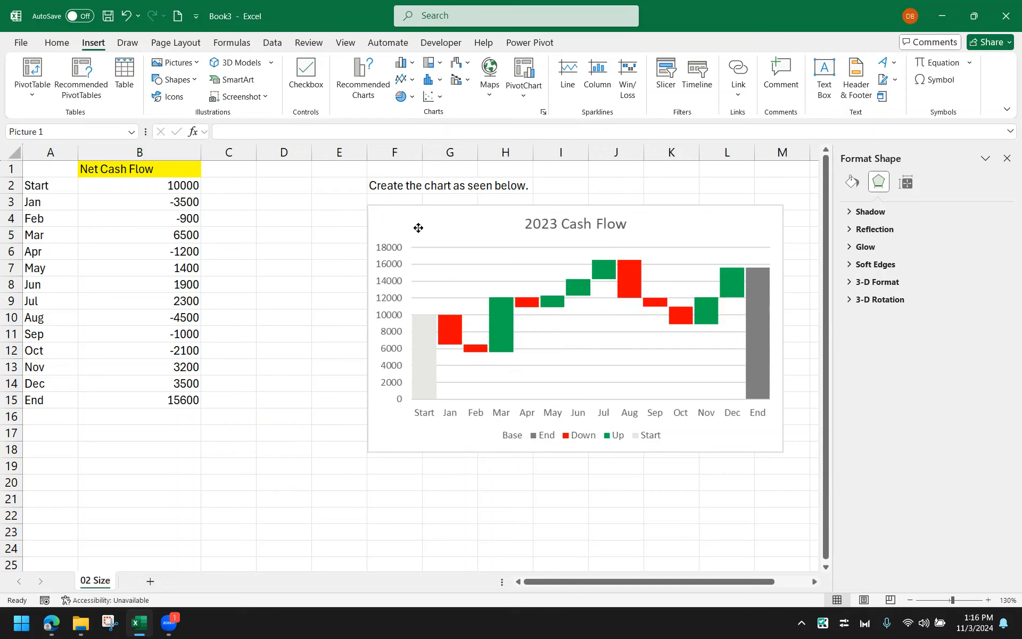
# Move the reference chart picture further right to clear space for a new chart
pyautogui.moveTo(417, 226); pyautogui.dragTo(571, 244)
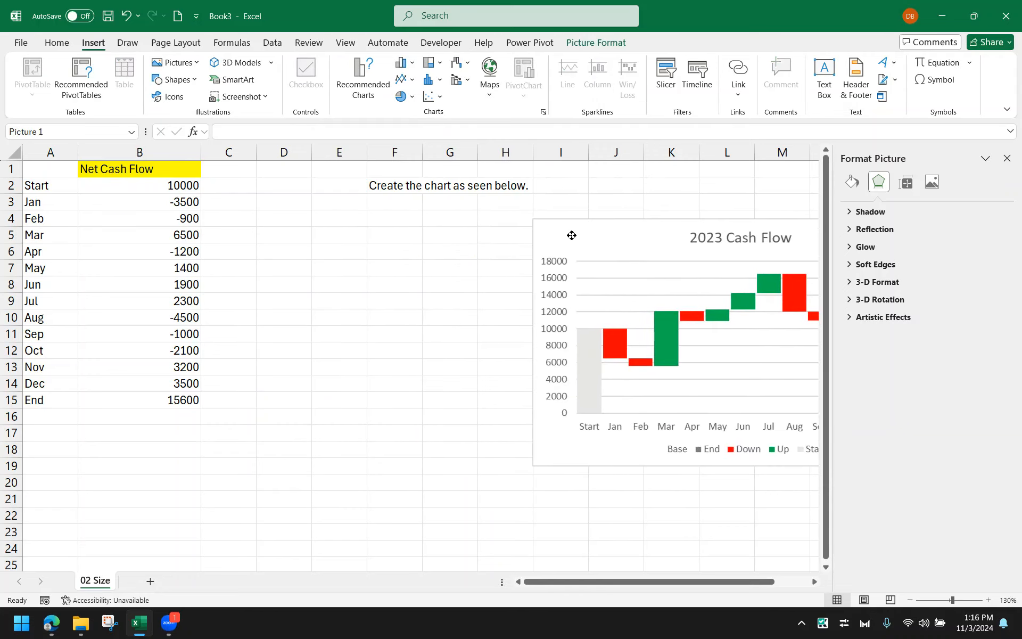
pyautogui.click(237, 241)
# Examine the data range, distinguishing the monthly rows from the Start and End rows
pyautogui.moveTo(54, 169); pyautogui.dragTo(113, 400)
pyautogui.moveTo(40, 200); pyautogui.dragTo(157, 377)
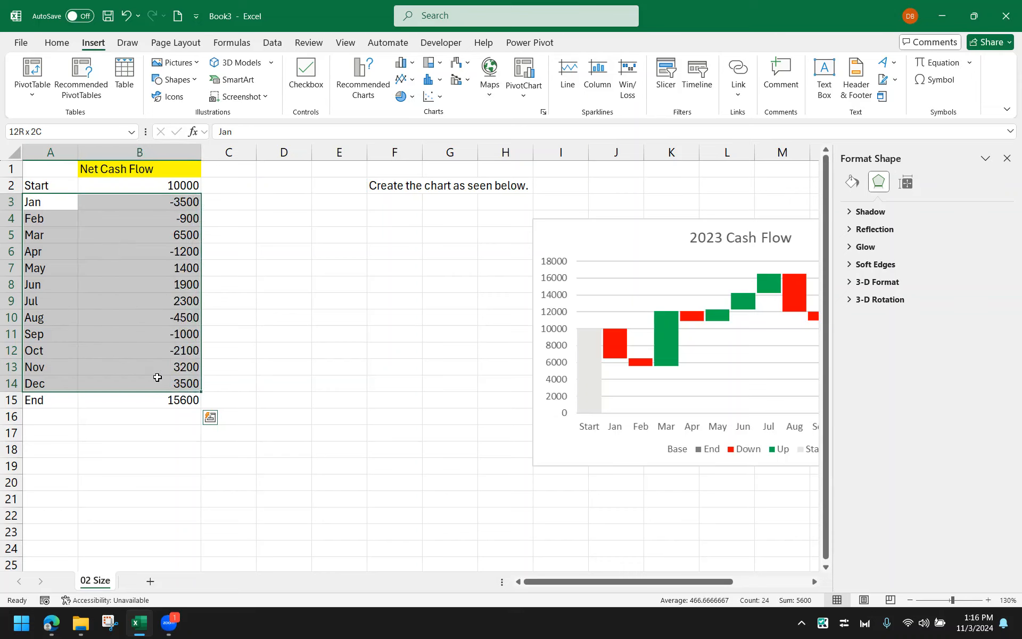
pyautogui.moveTo(158, 377); pyautogui.dragTo(157, 377)
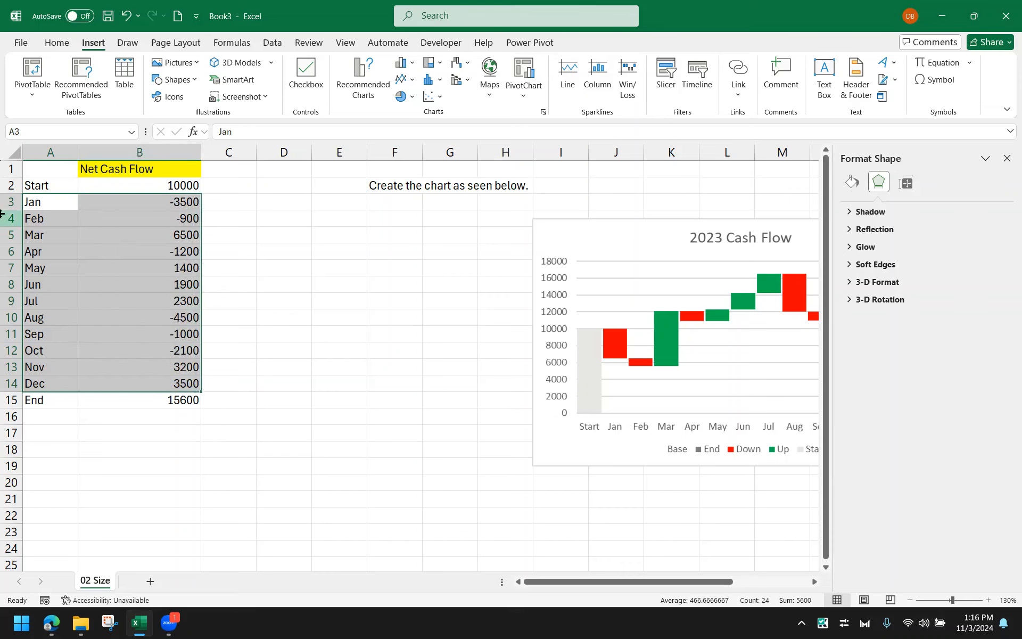
pyautogui.click(13, 184)
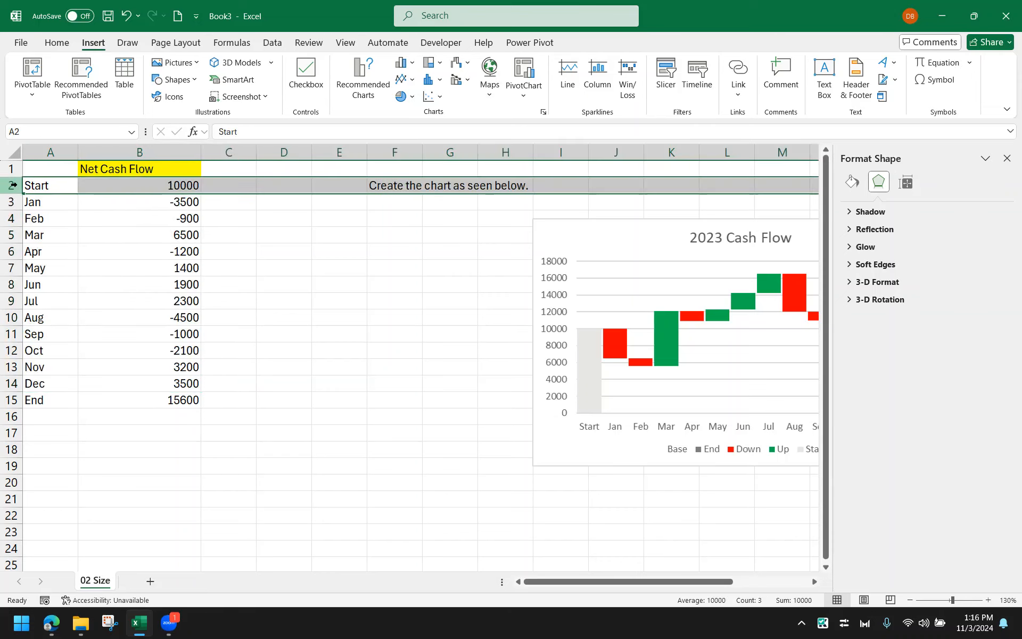
pyautogui.click(13, 399)
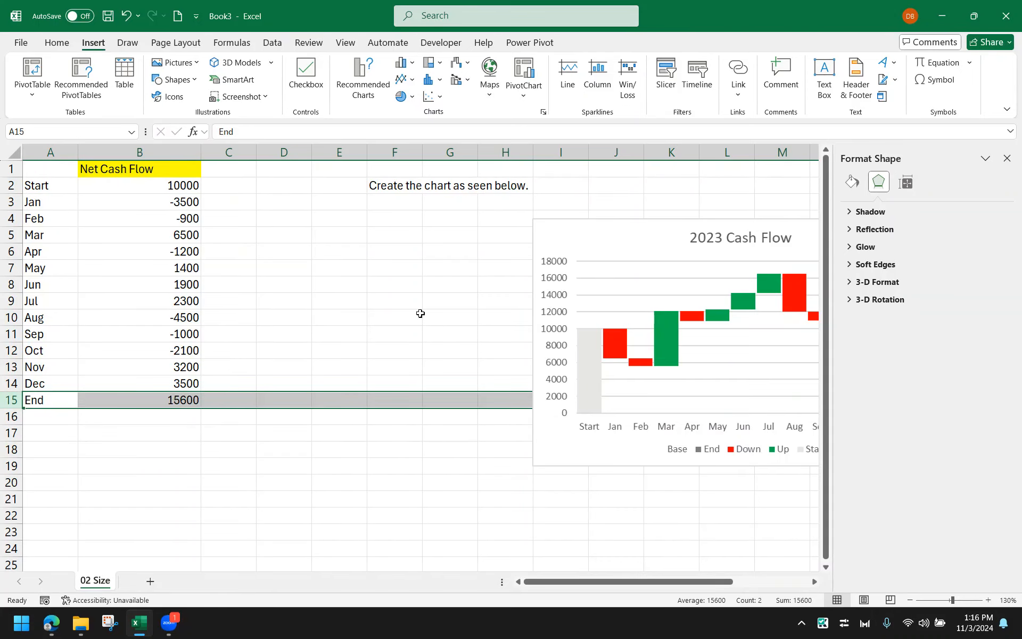
pyautogui.click(577, 201)
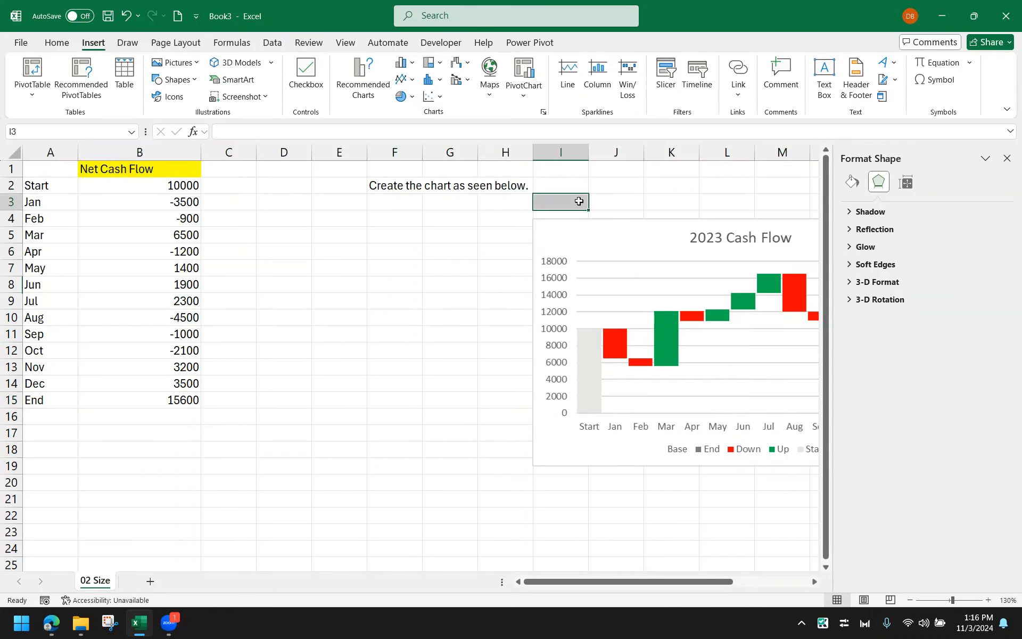
# Shift the reference chart picture further right again
pyautogui.moveTo(597, 236); pyautogui.dragTo(676, 243)
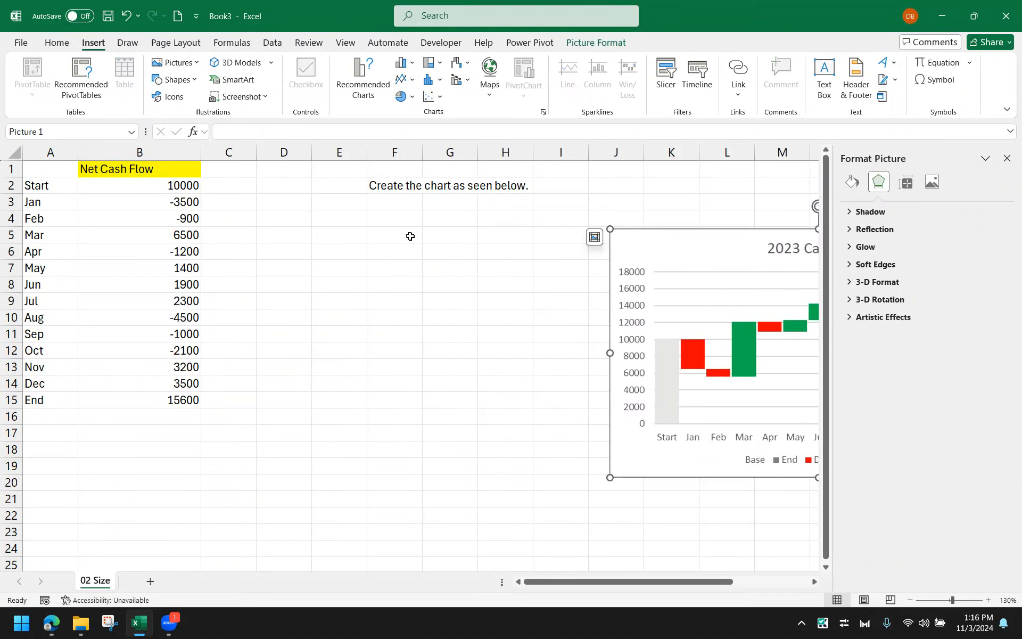
pyautogui.click(411, 235)
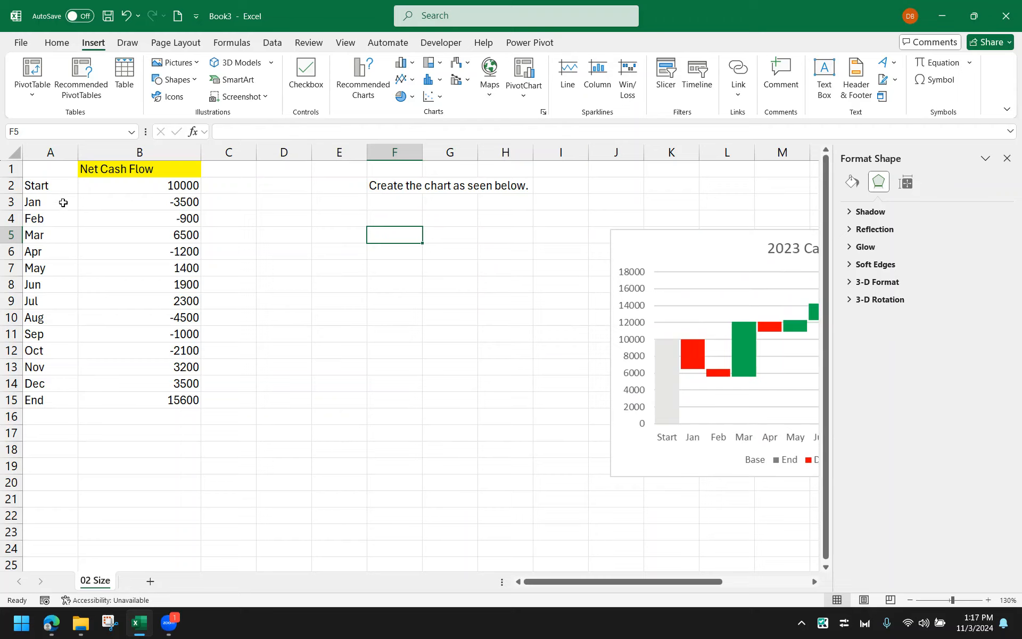
# Insert a Waterfall chart from the monthly range A3:B14
pyautogui.moveTo(63, 202); pyautogui.dragTo(94, 380)
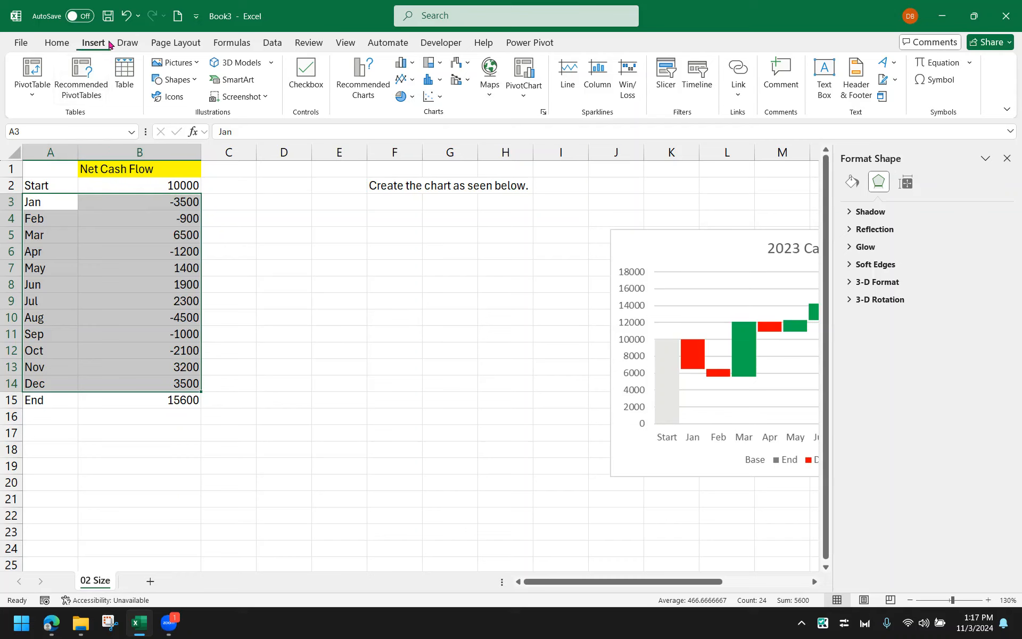
pyautogui.click(461, 63)
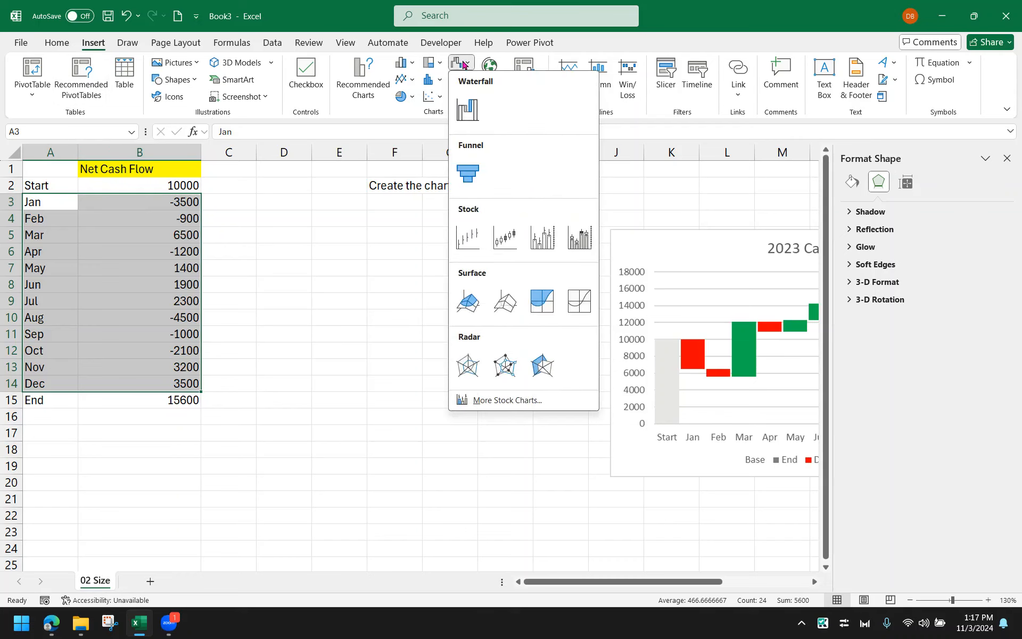
pyautogui.click(464, 110)
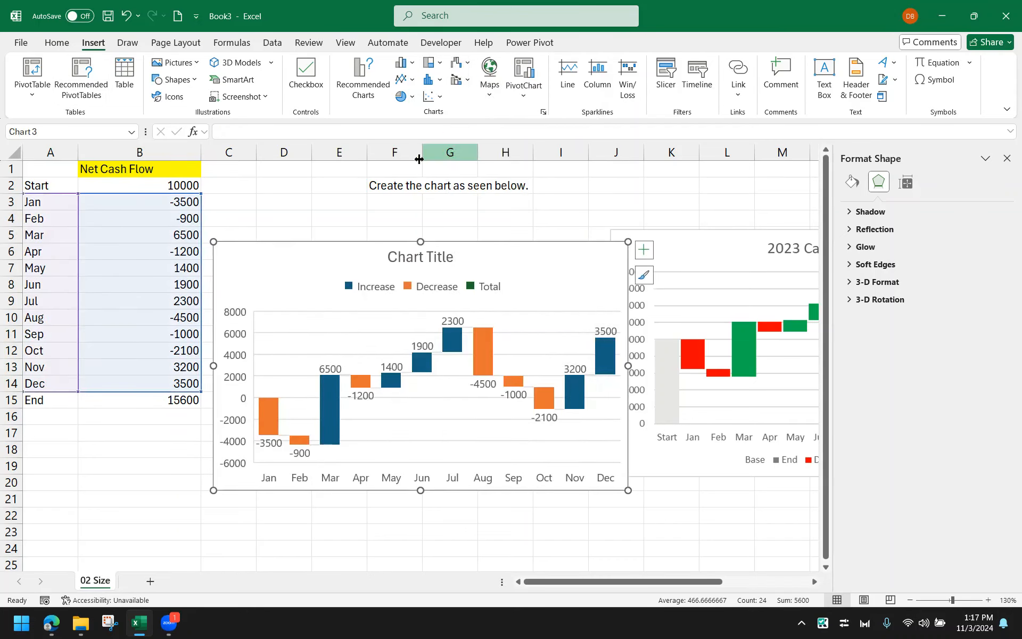
# Reposition the new waterfall chart beside the data and move the reference picture lower and further right
pyautogui.moveTo(316, 259); pyautogui.dragTo(331, 227)
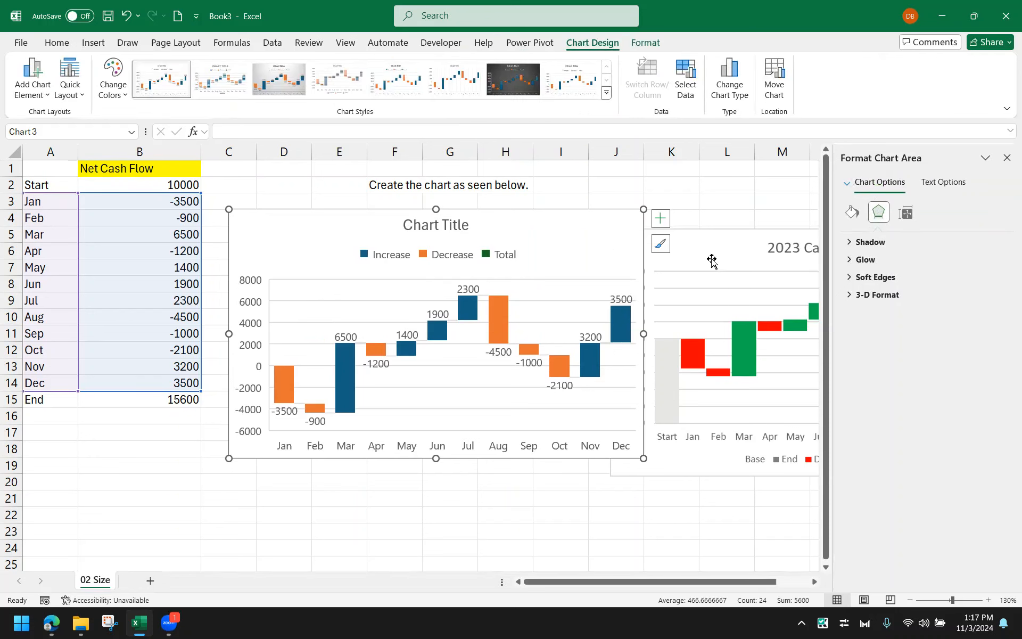
pyautogui.moveTo(710, 257); pyautogui.dragTo(735, 298)
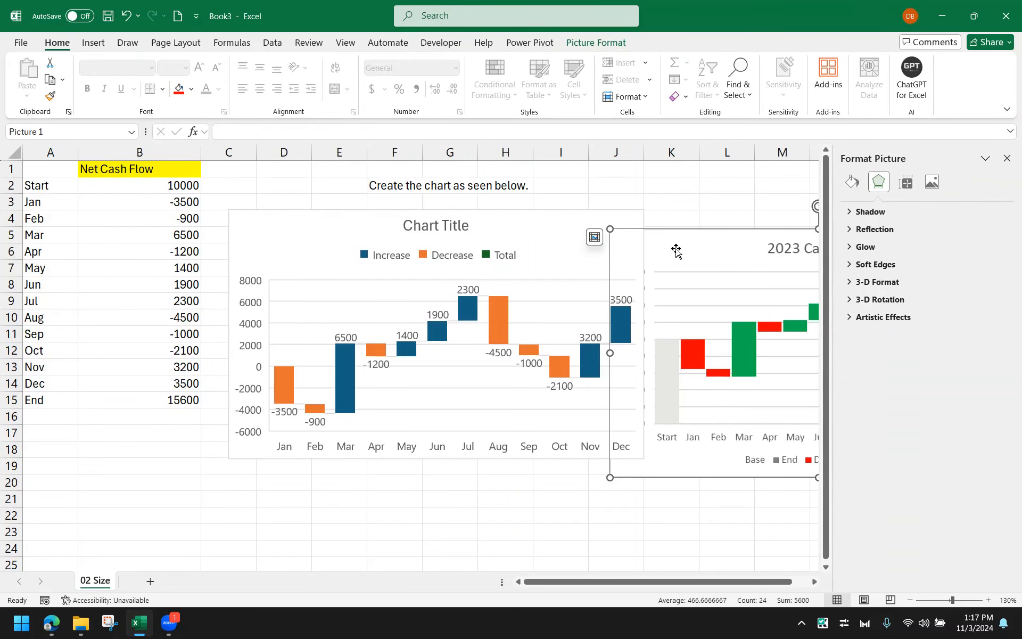
pyautogui.moveTo(676, 250); pyautogui.dragTo(753, 307)
pyautogui.moveTo(583, 237); pyautogui.dragTo(597, 225)
pyautogui.click(208, 481)
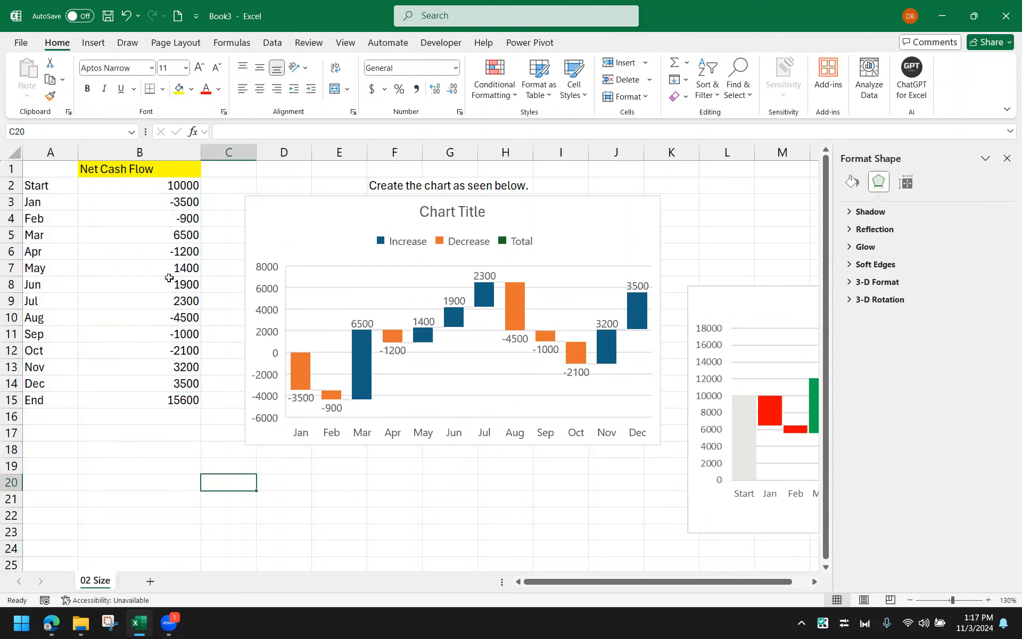
pyautogui.moveTo(170, 202); pyautogui.dragTo(169, 213)
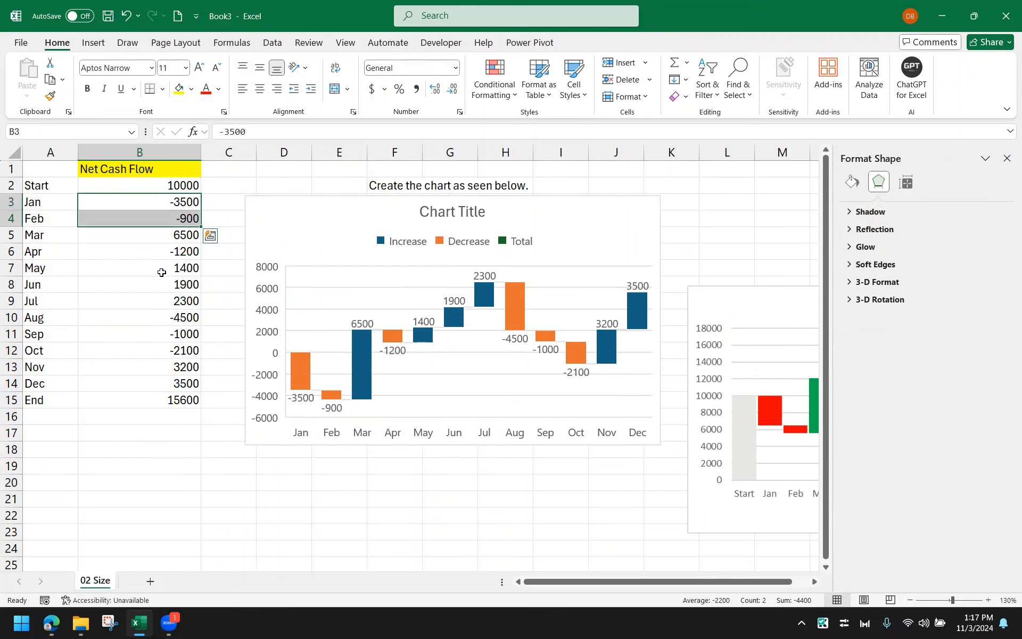
pyautogui.click(164, 238)
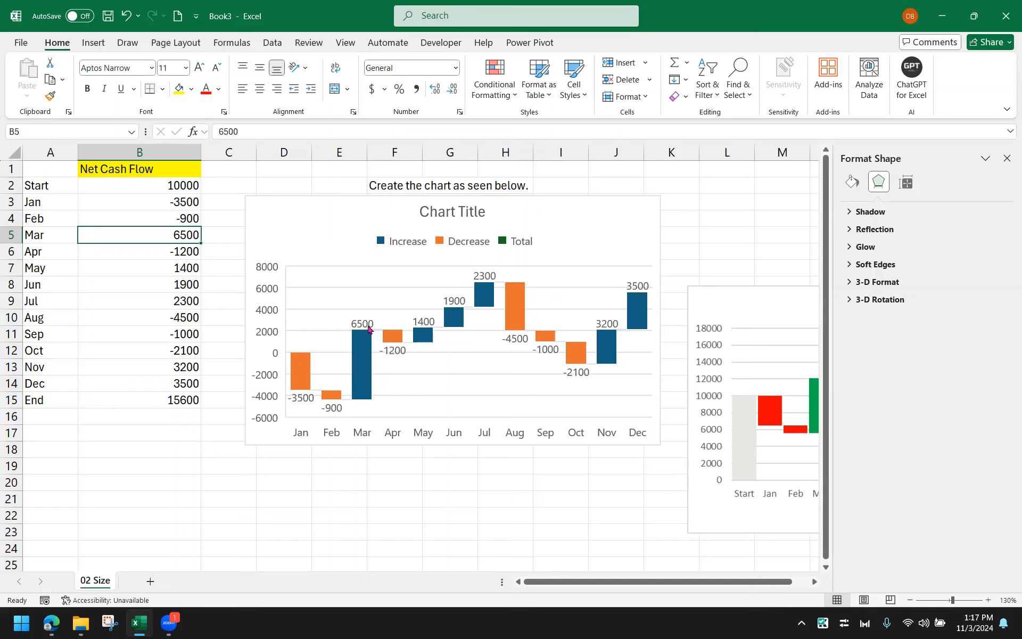
pyautogui.moveTo(368, 329)
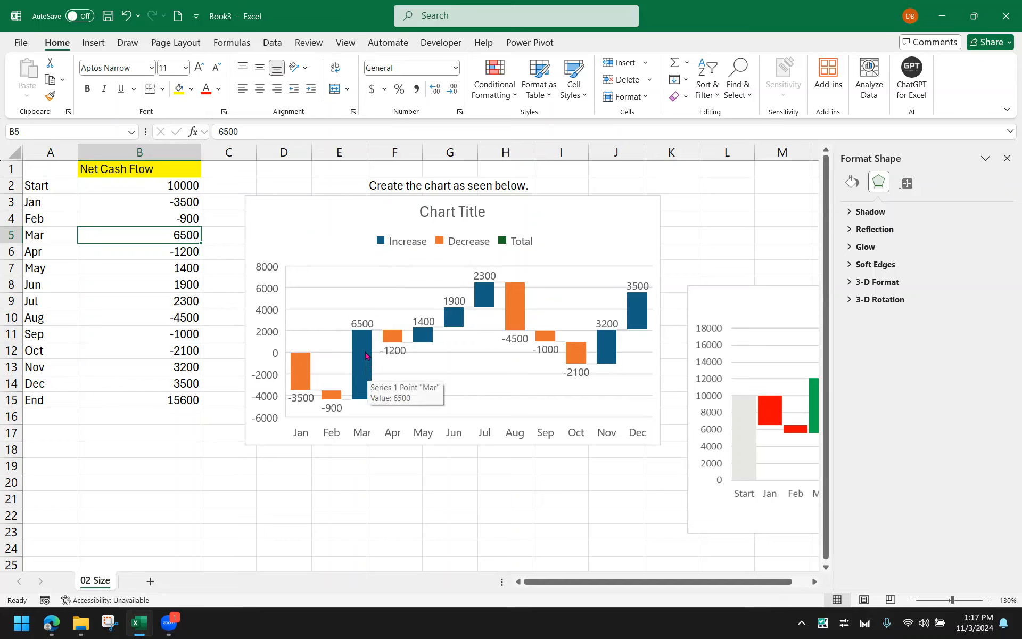
pyautogui.rightClick(366, 355)
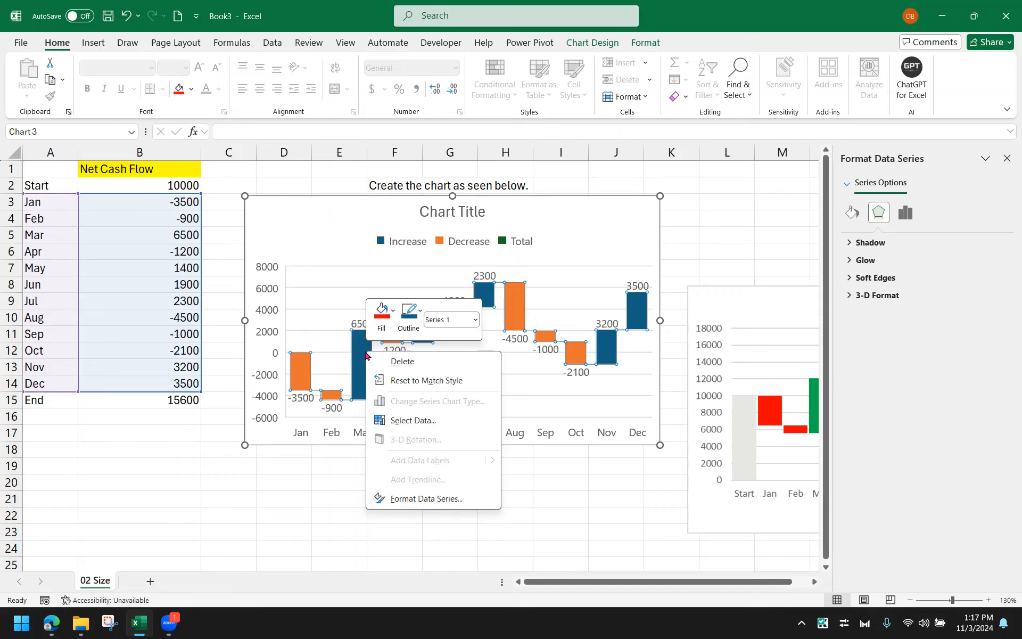
pyautogui.click(392, 321)
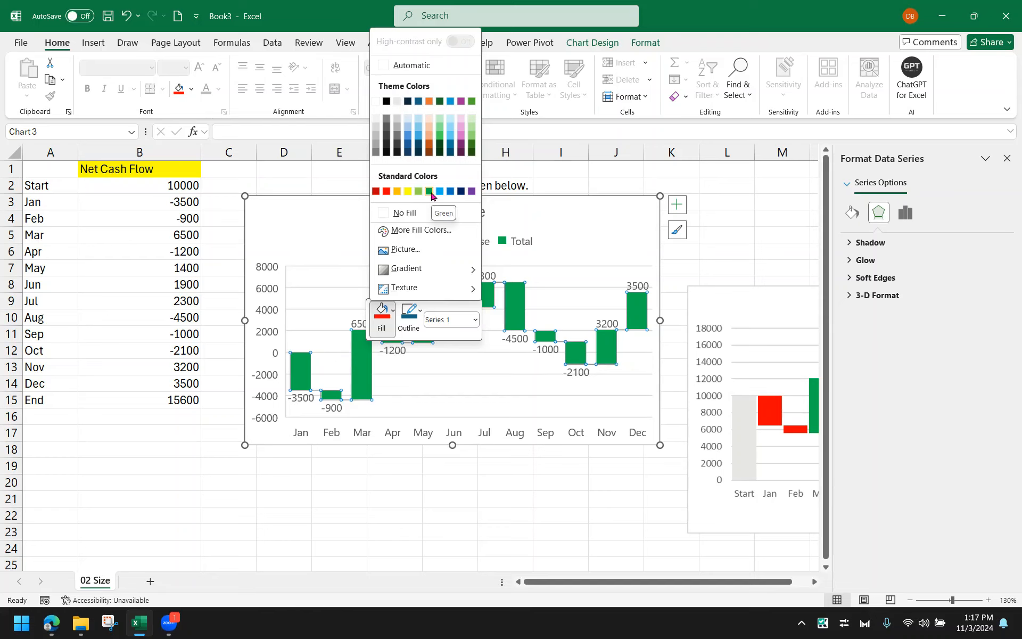
pyautogui.press('Escape')
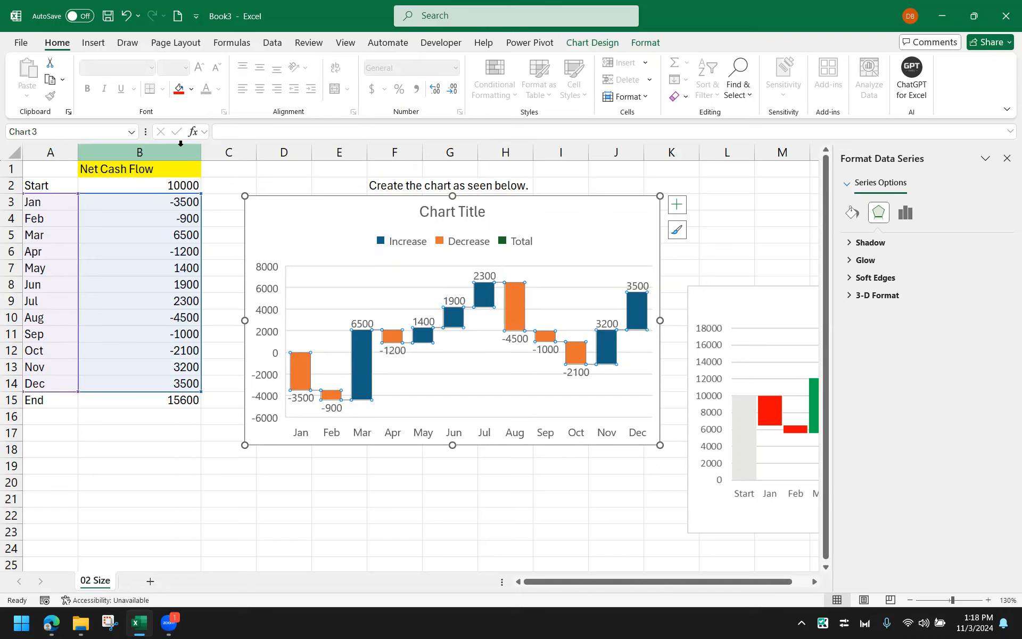
pyautogui.click(182, 149)
pyautogui.click(231, 171)
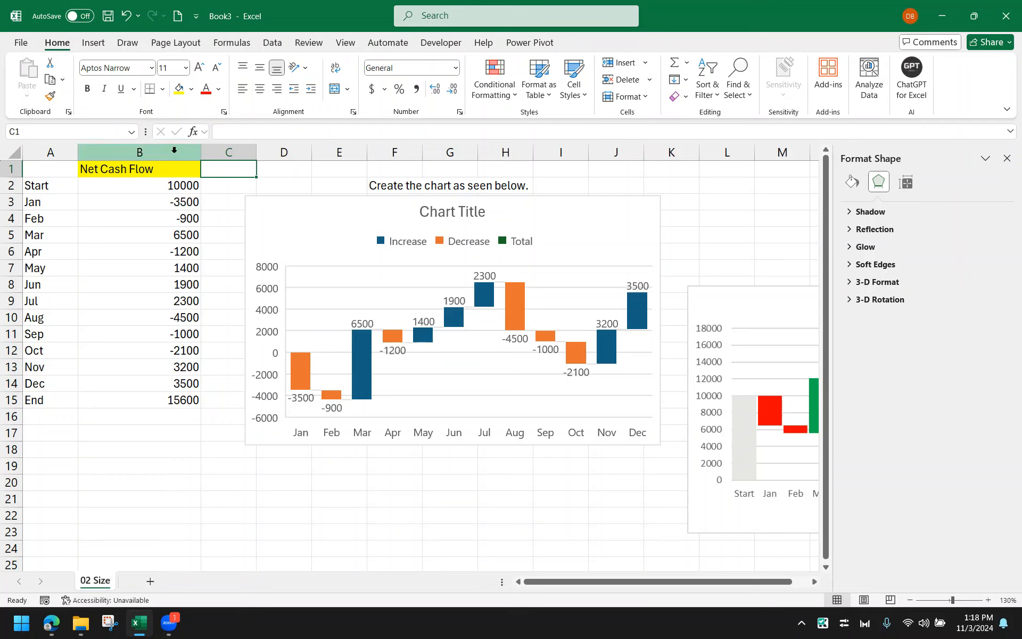
pyautogui.click(160, 152)
pyautogui.click(294, 219)
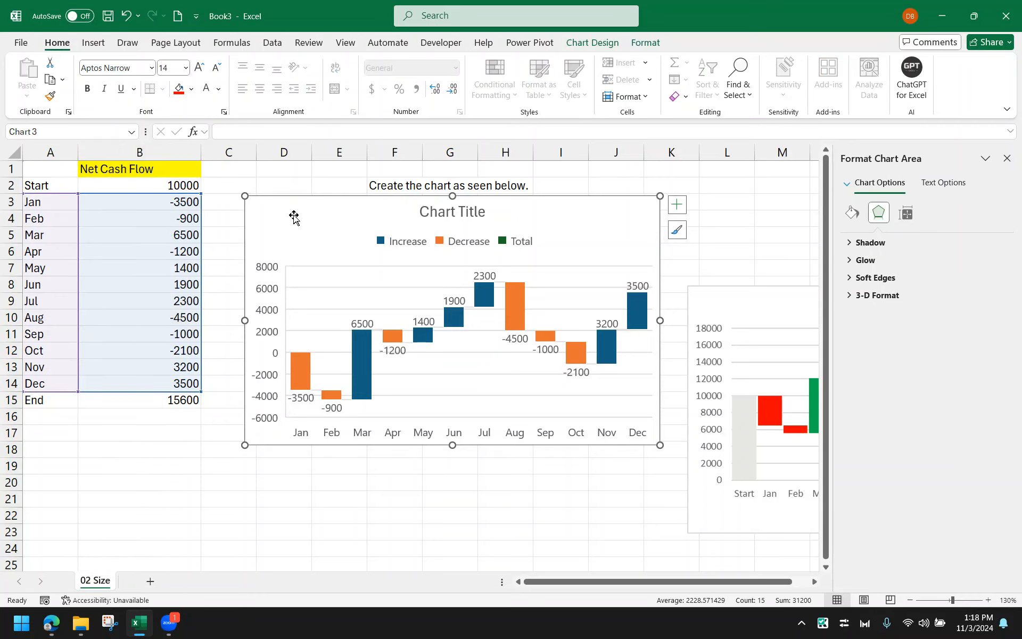
pyautogui.click(306, 169)
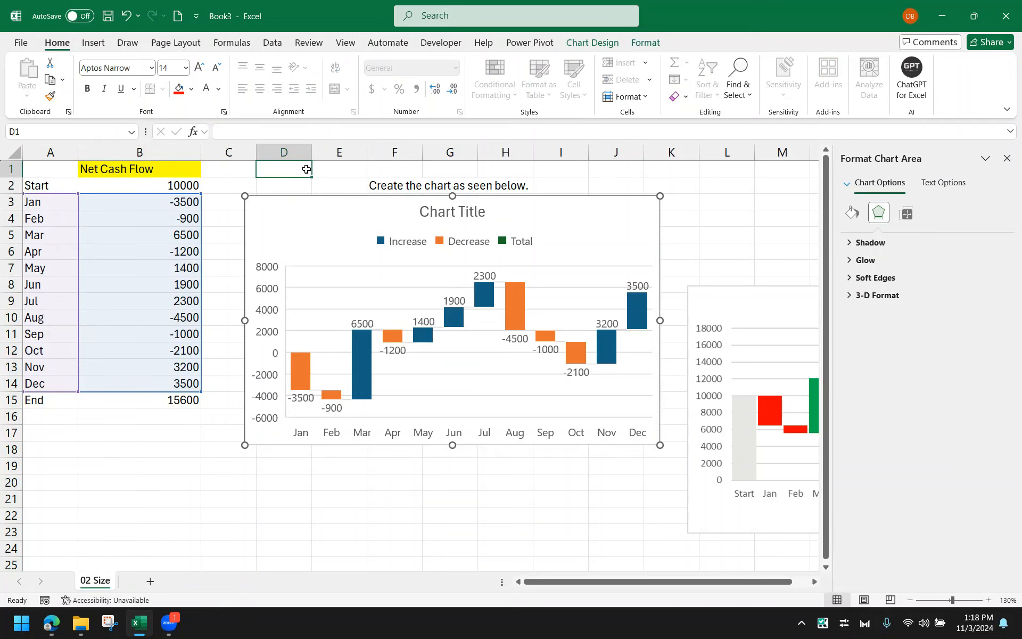
# Examine selecting the whole waterfall series versus the single Mar bar and its fill options
pyautogui.click(348, 353)
pyautogui.rightClick(363, 333)
pyautogui.click(380, 320)
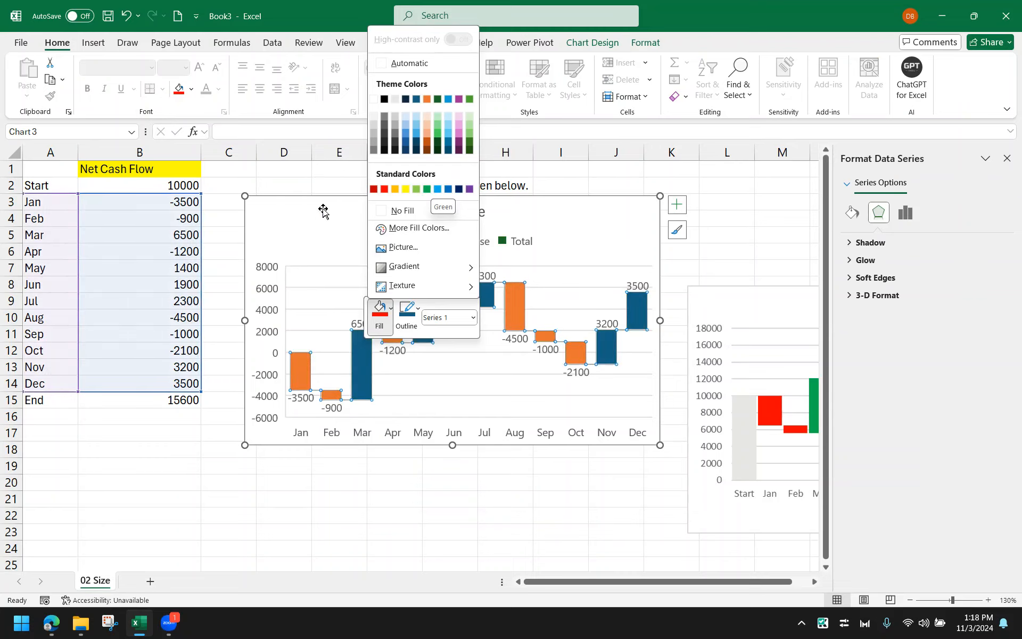
pyautogui.press('Escape')
pyautogui.click(362, 339)
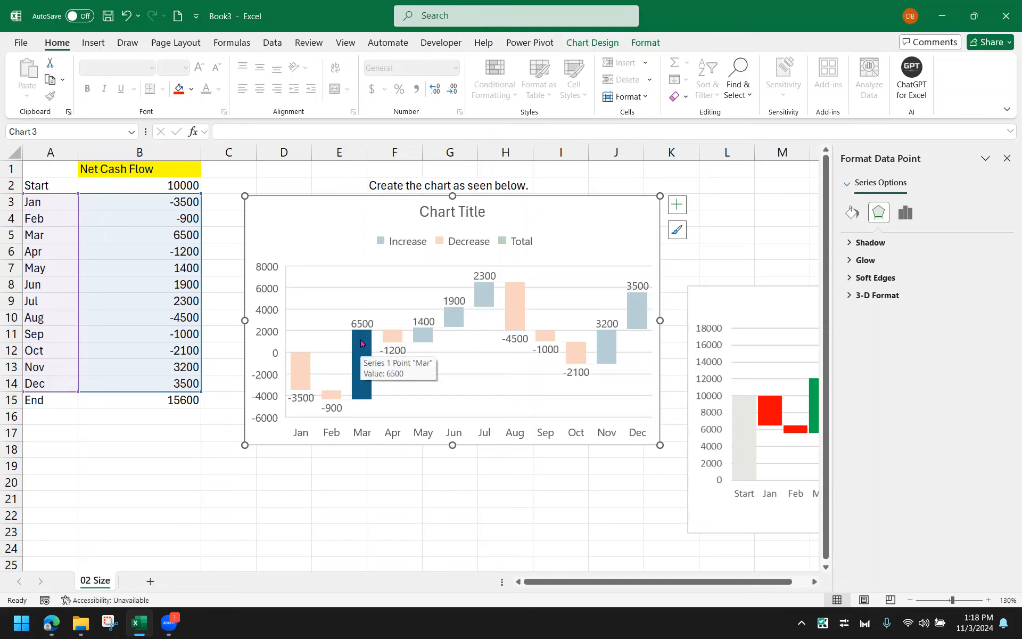
pyautogui.click(309, 174)
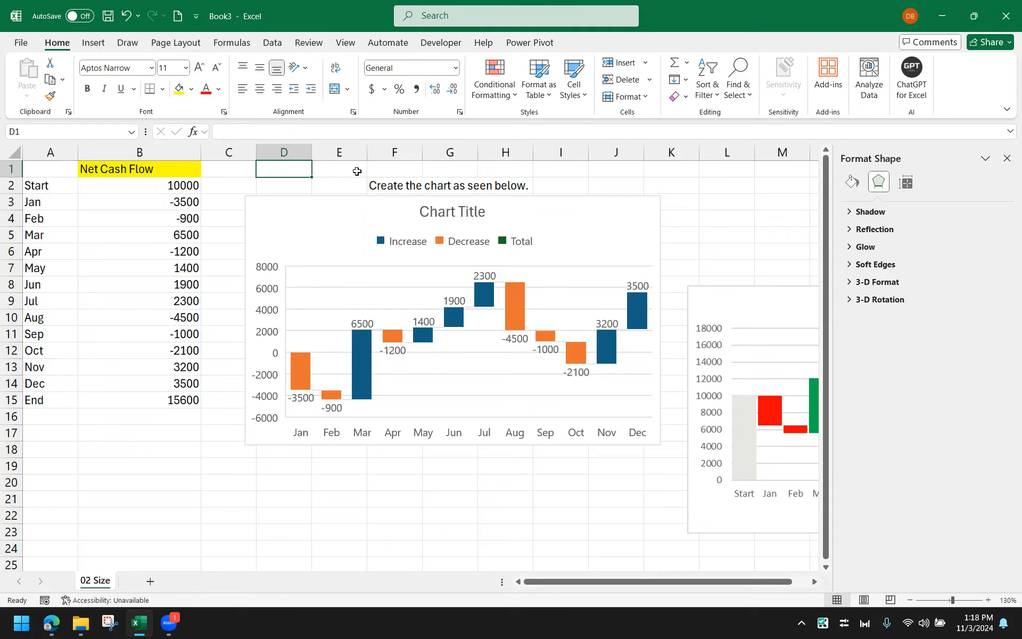
pyautogui.click(431, 253)
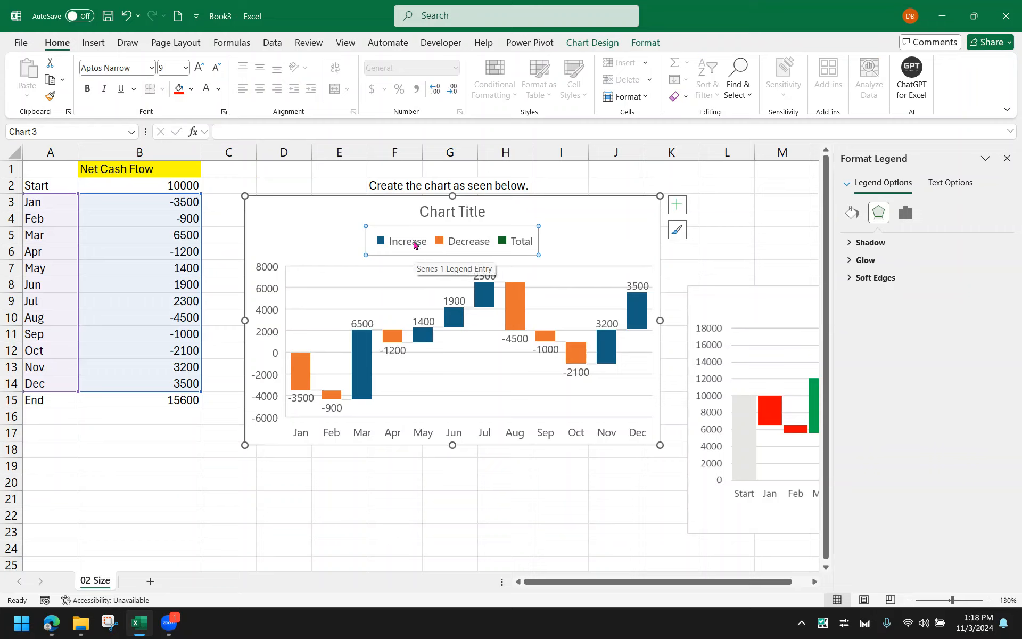
pyautogui.click(415, 244)
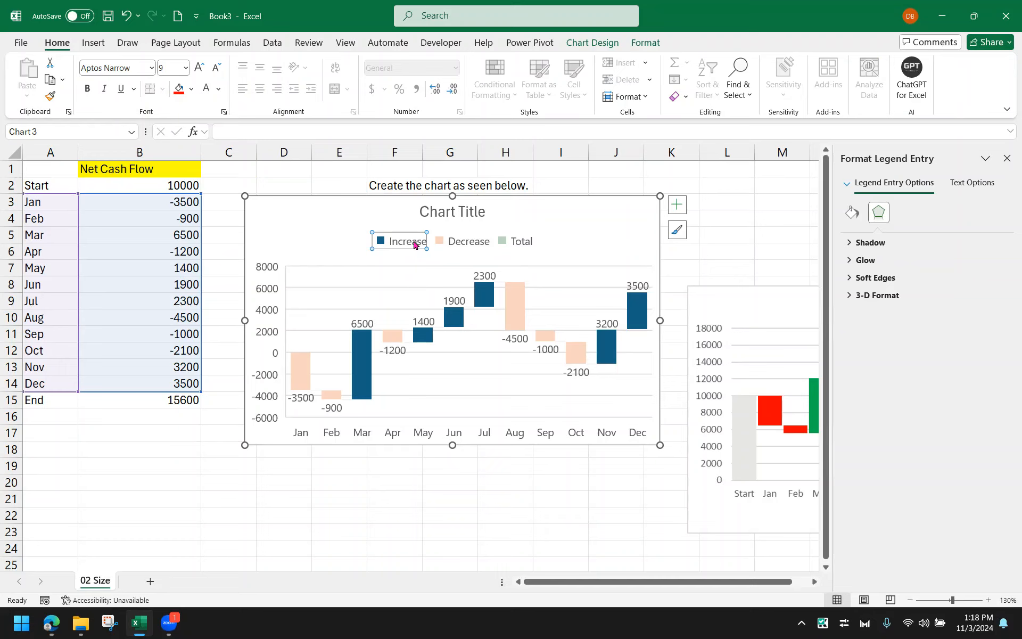
pyautogui.rightClick(415, 244)
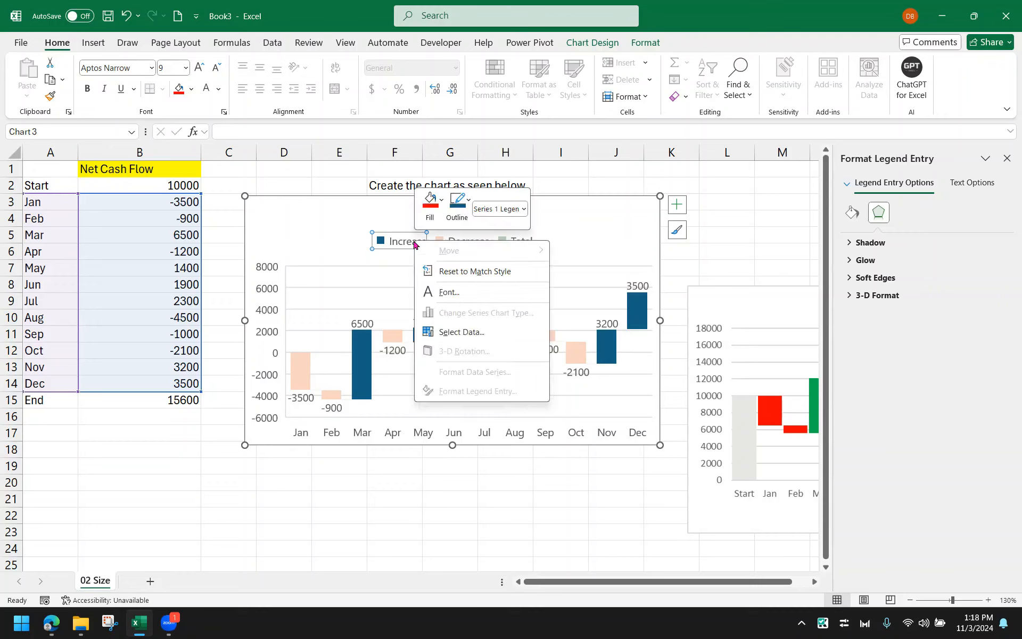
pyautogui.press('Escape')
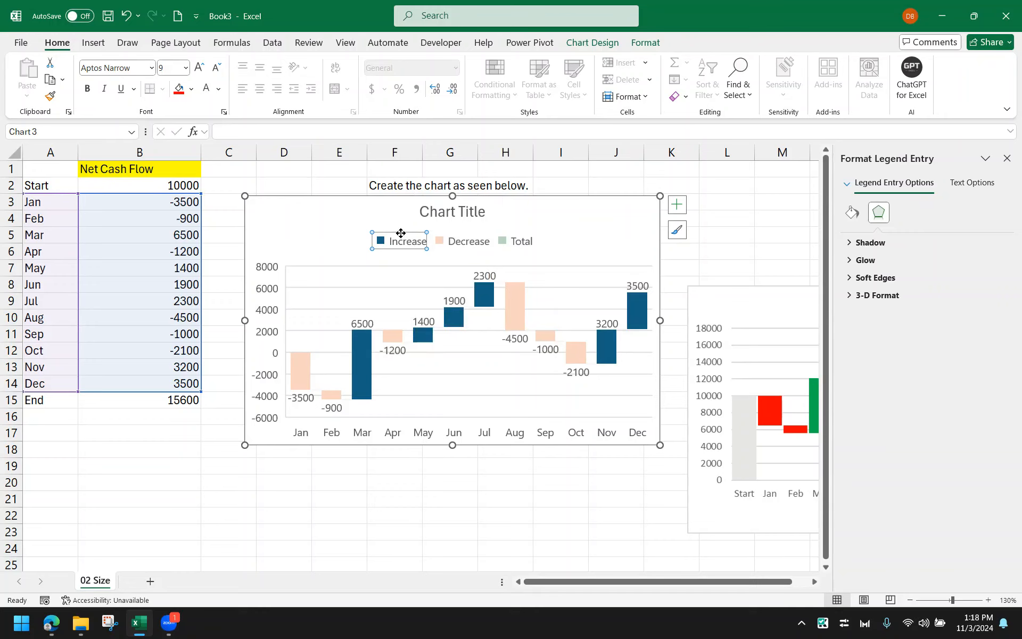
pyautogui.click(449, 234)
pyautogui.click(412, 244)
pyautogui.click(489, 225)
pyautogui.click(471, 235)
pyautogui.rightClick(411, 246)
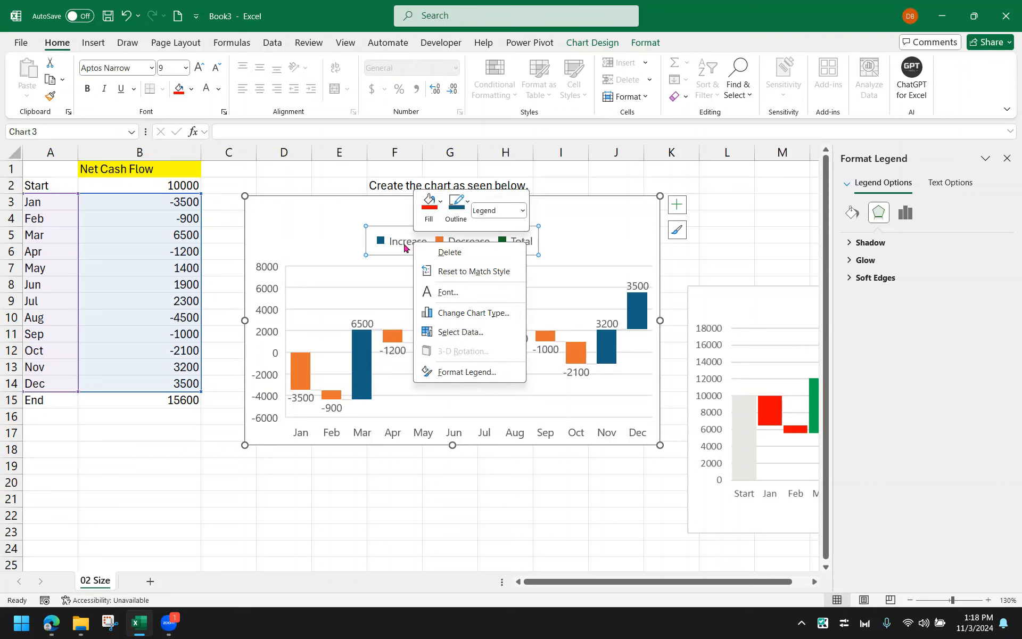
pyautogui.press('Escape')
# Fill the Increase series of the waterfall chart with green via its legend entry
pyautogui.click(409, 244)
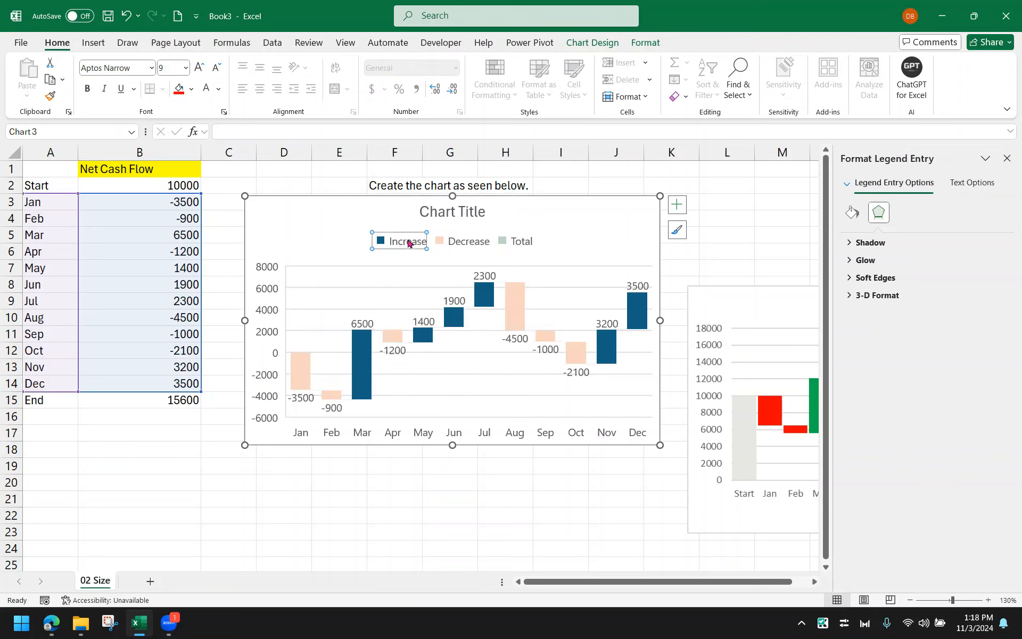
pyautogui.rightClick(409, 242)
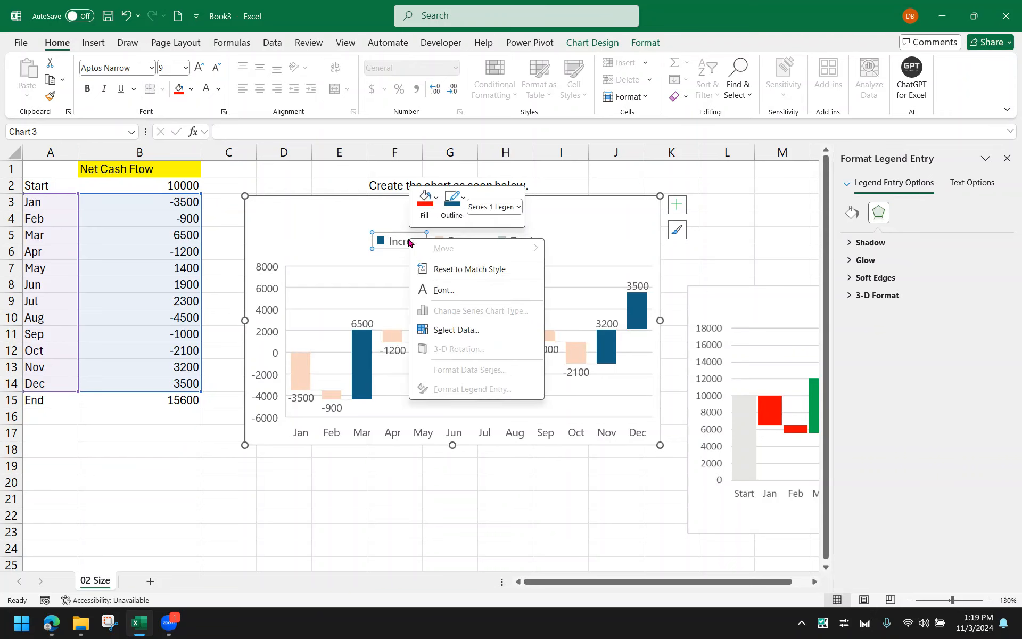
pyautogui.click(425, 205)
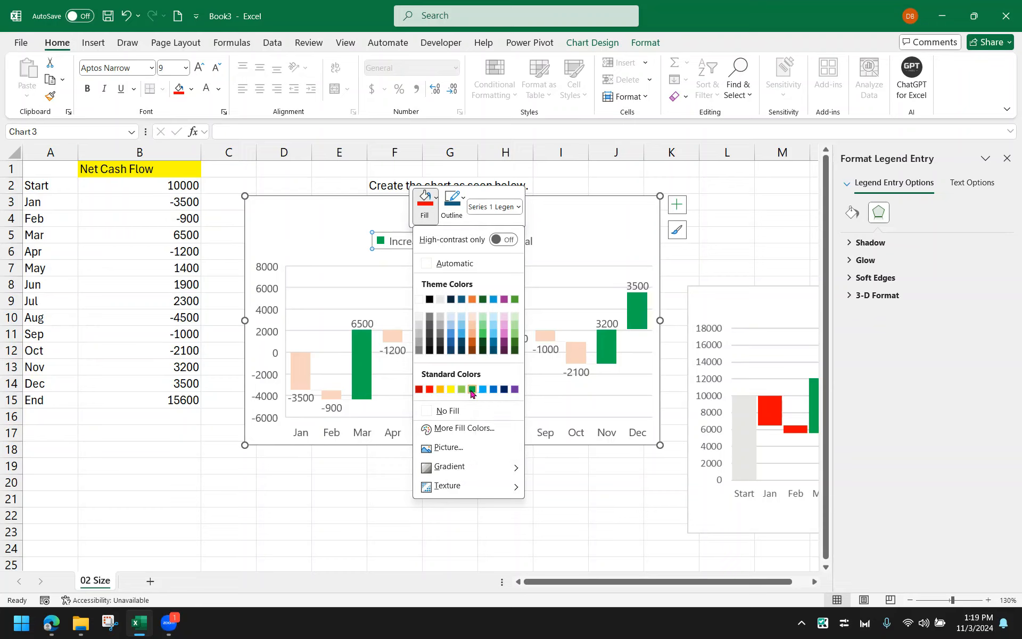
pyautogui.click(472, 390)
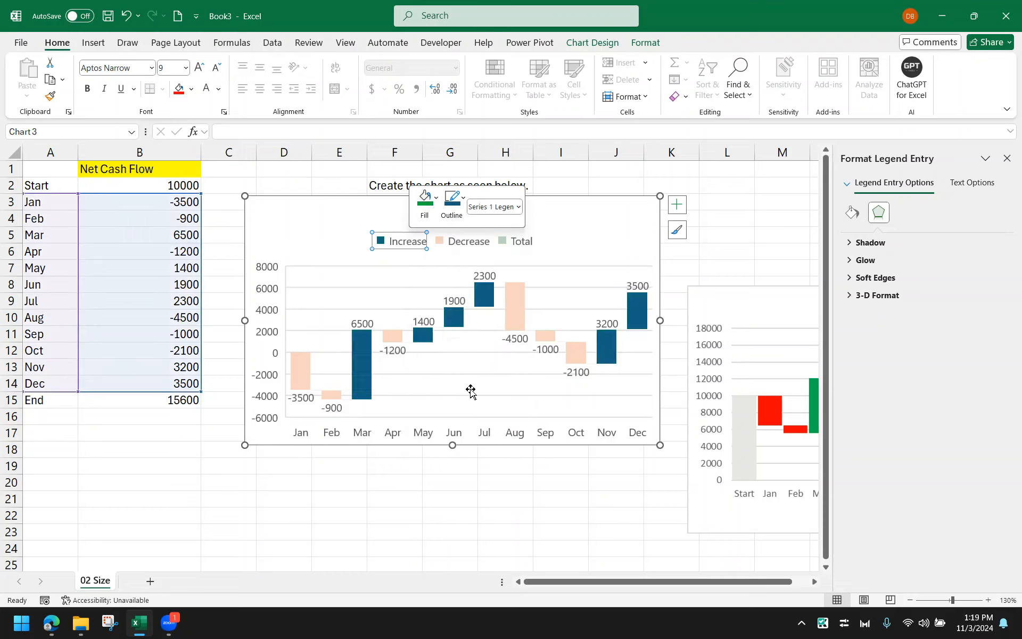
# Fill the Decrease series with red via its legend entry
pyautogui.click(516, 289)
pyautogui.click(517, 301)
pyautogui.click(490, 311)
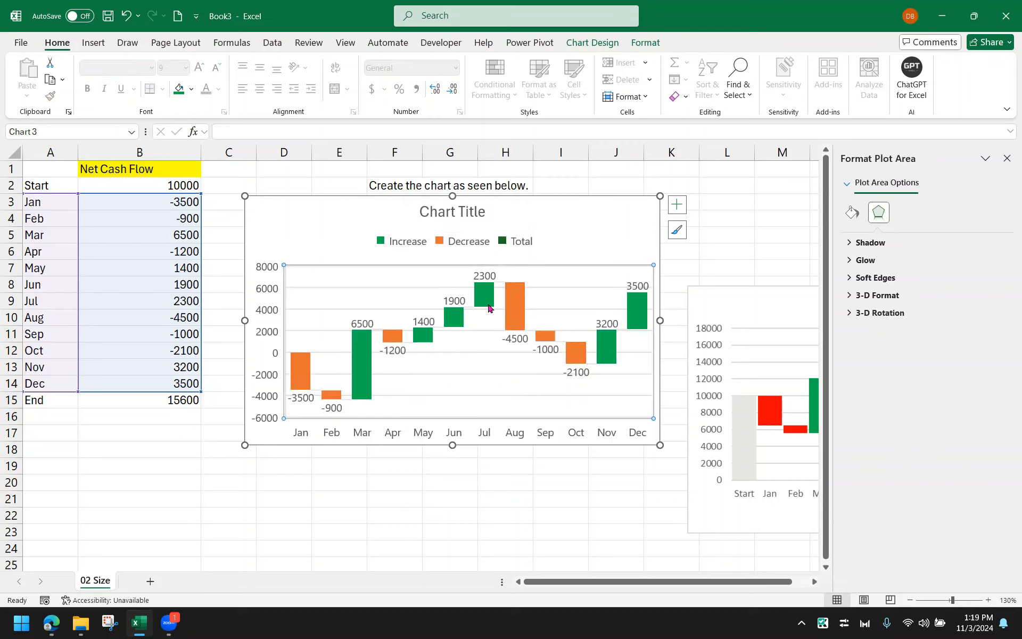
pyautogui.click(519, 301)
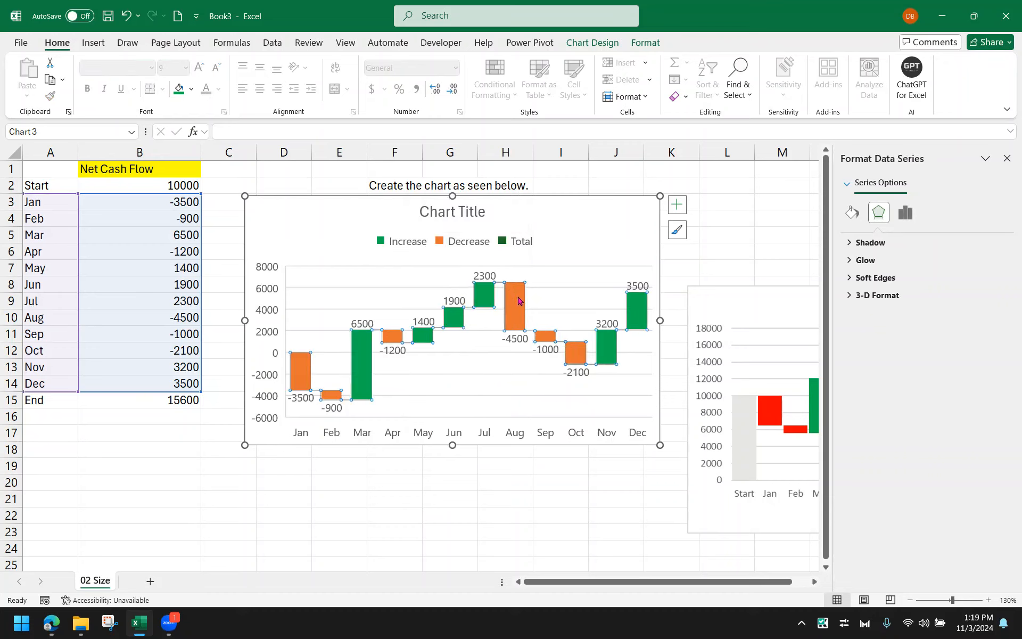
pyautogui.click(461, 245)
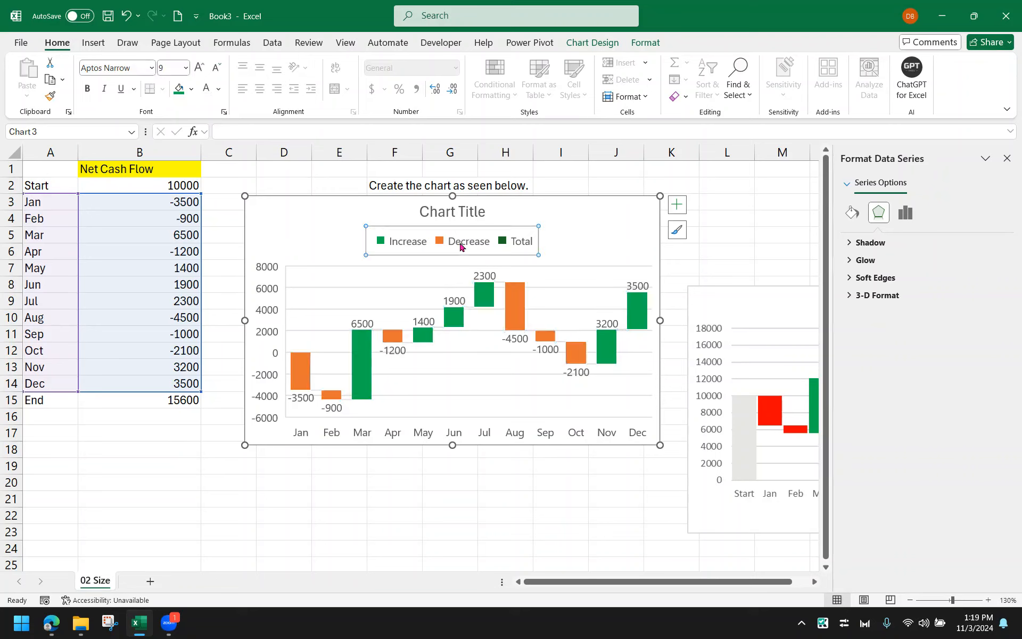
pyautogui.click(461, 245)
pyautogui.rightClick(460, 245)
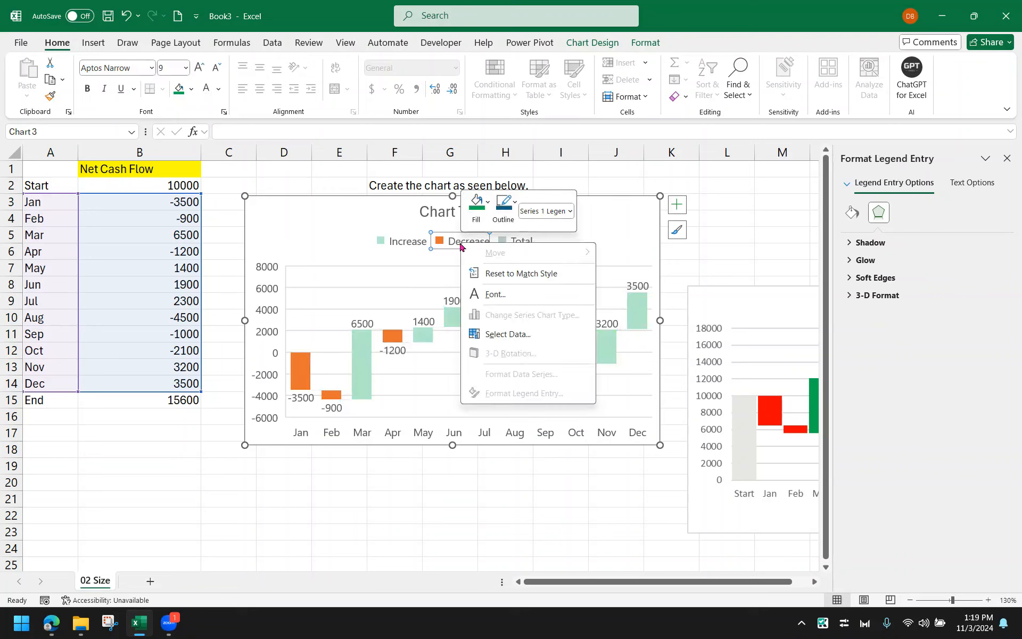
pyautogui.click(477, 204)
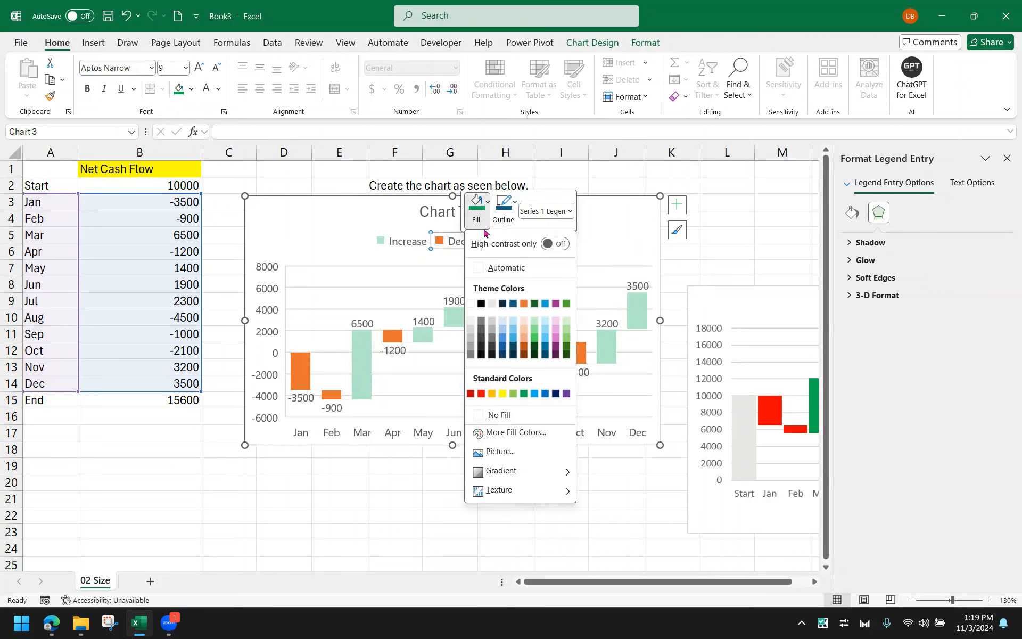
pyautogui.click(482, 395)
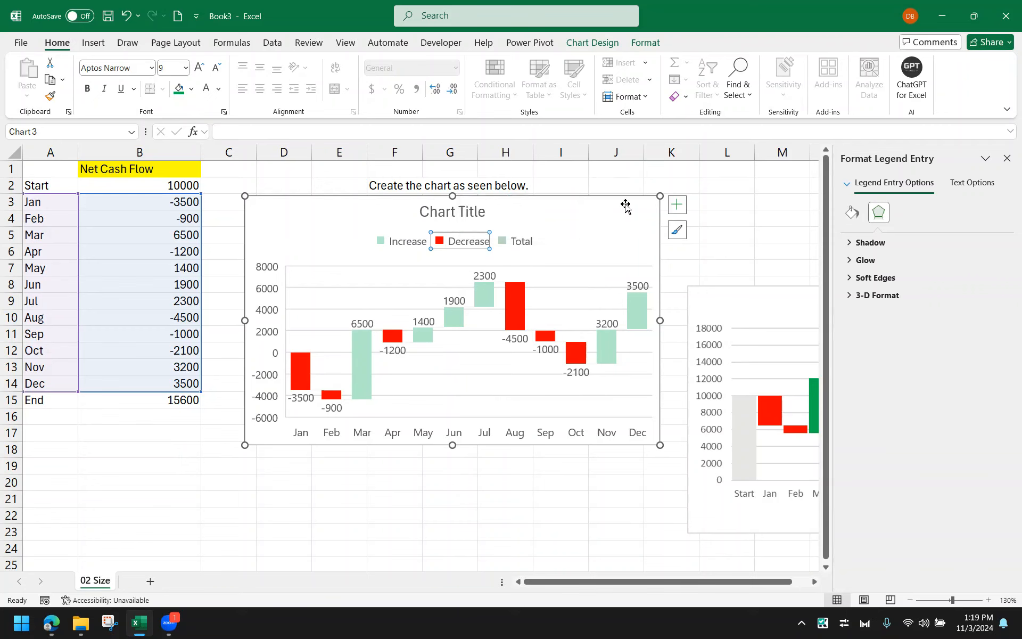
# Move the waterfall chart slightly down and enlarge it from its lower-right corner
pyautogui.click(654, 152)
pyautogui.click(618, 232)
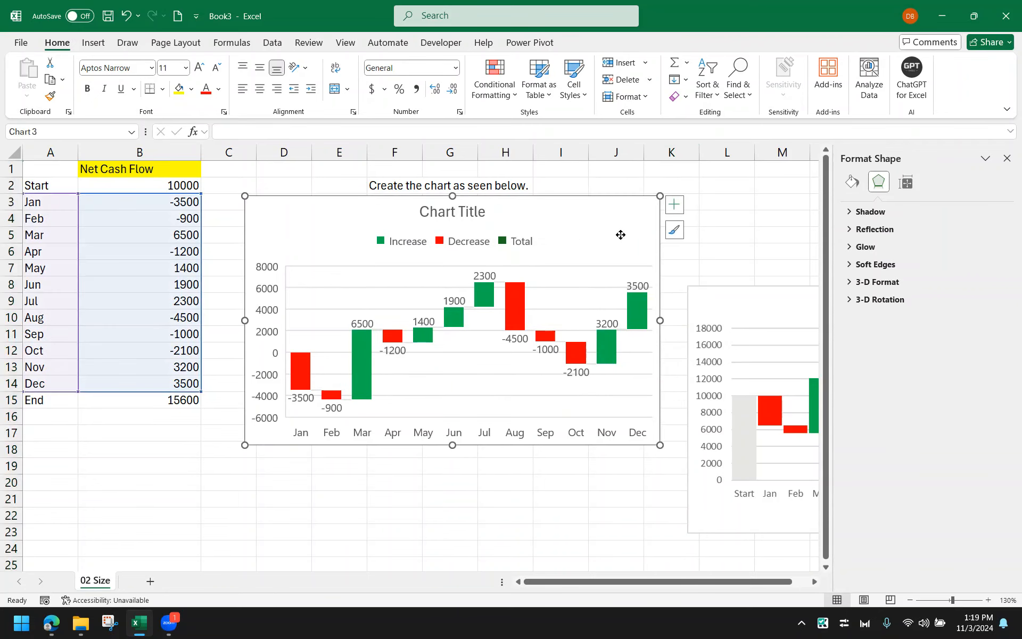
pyautogui.moveTo(618, 232); pyautogui.dragTo(609, 254)
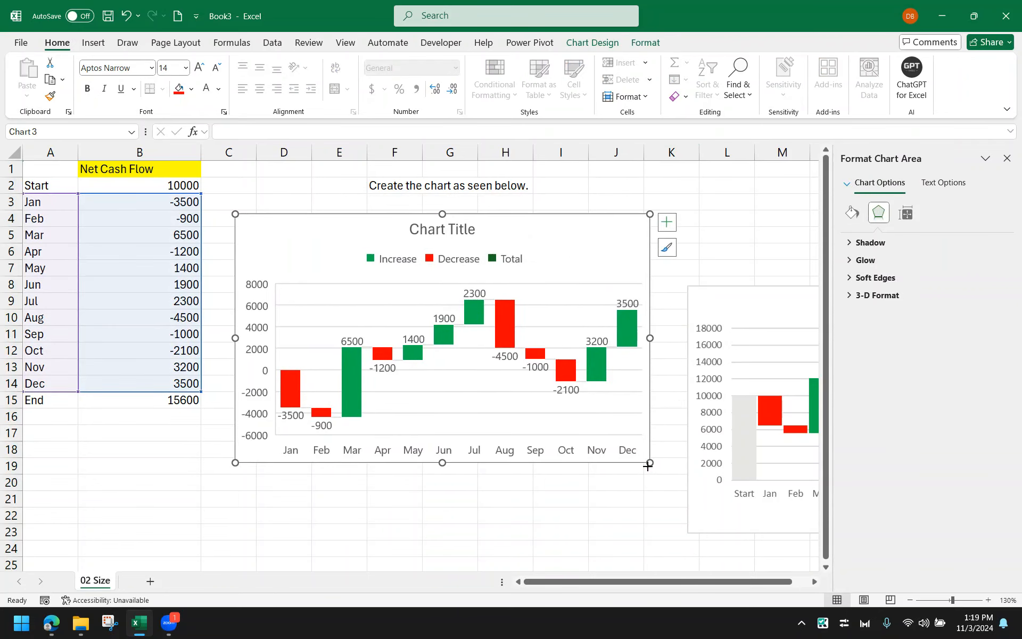
pyautogui.moveTo(650, 462); pyautogui.dragTo(674, 482)
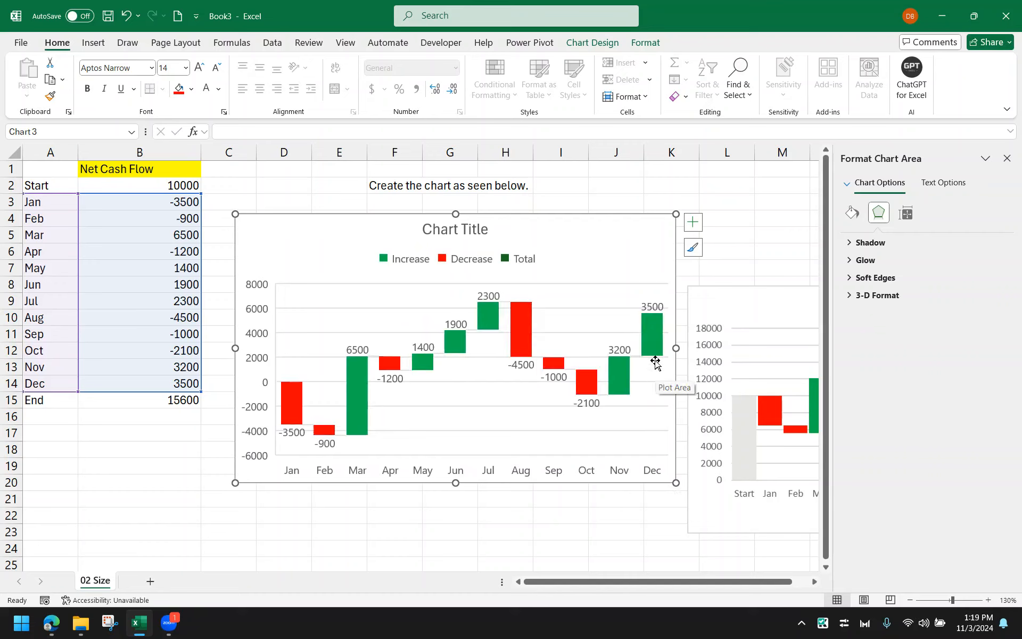
# Remove the legend from the waterfall chart
pyautogui.click(475, 258)
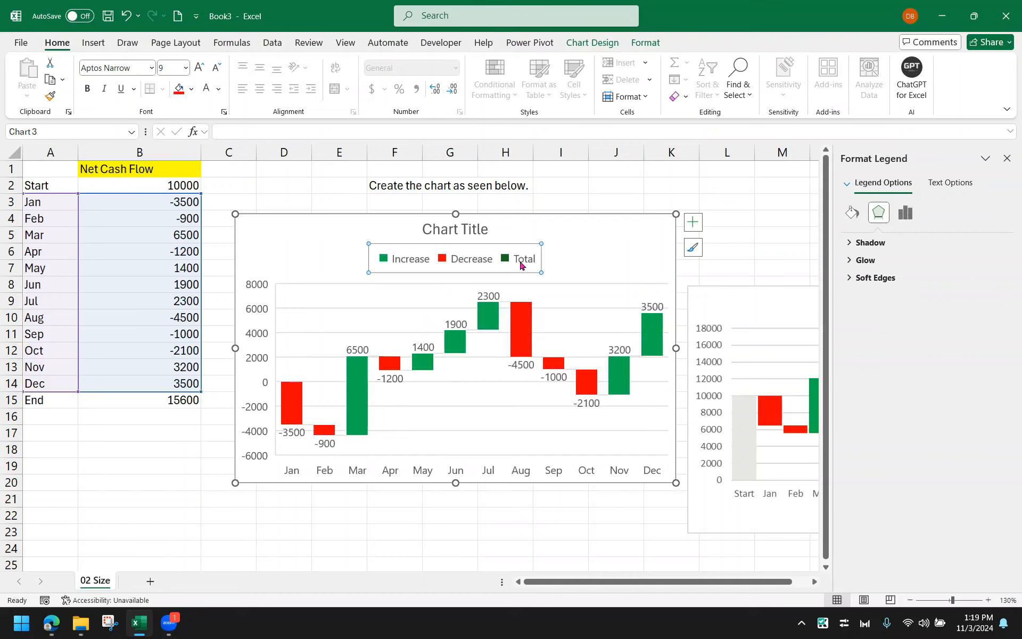
pyautogui.click(521, 264)
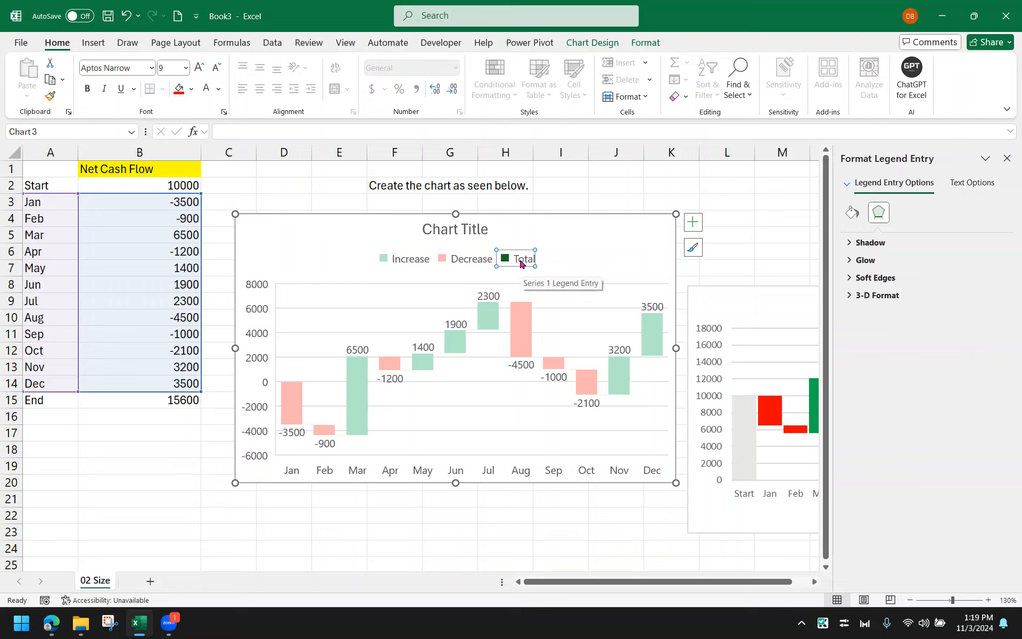
pyautogui.click(549, 204)
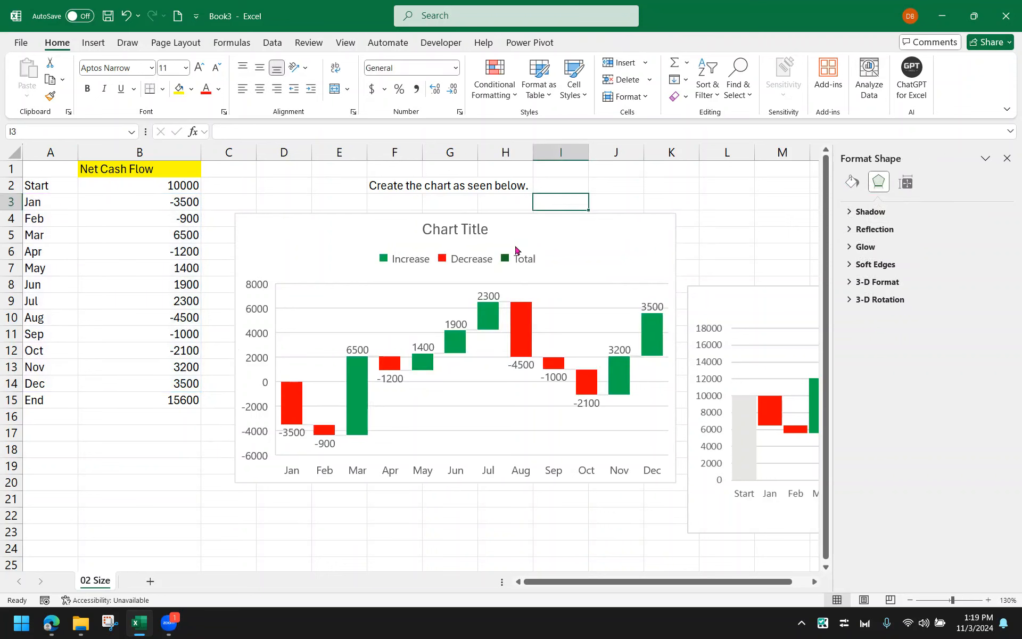
pyautogui.click(516, 261)
pyautogui.click(516, 261)
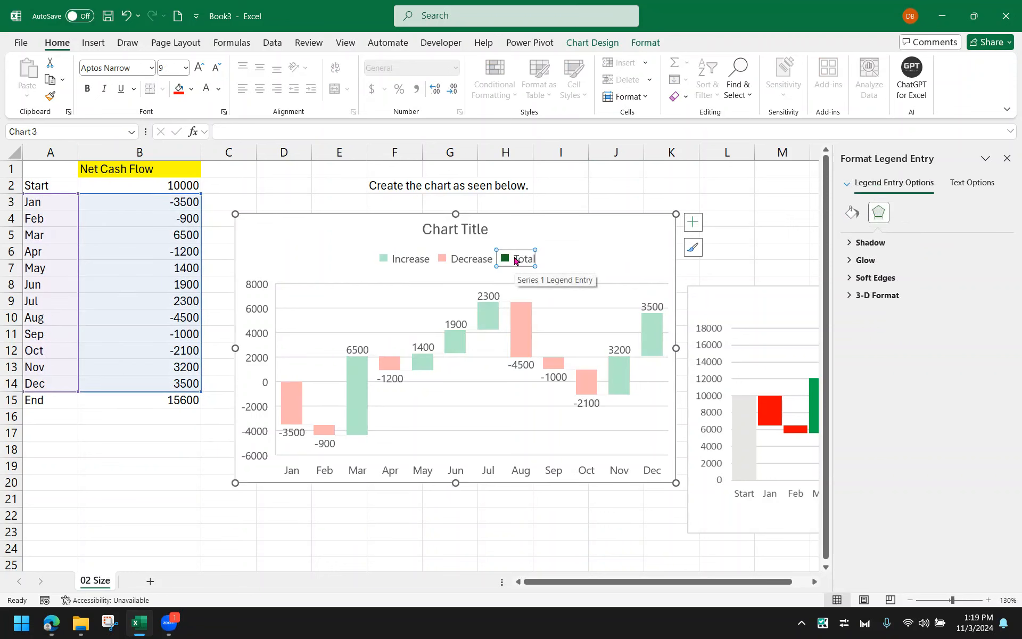
pyautogui.click(667, 229)
pyautogui.click(700, 223)
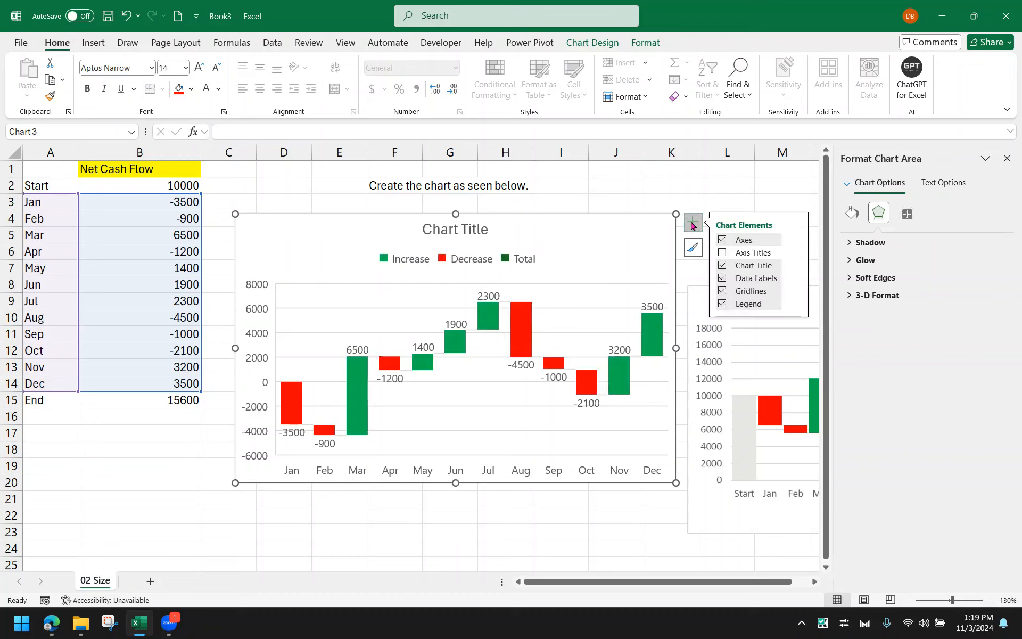
pyautogui.click(722, 304)
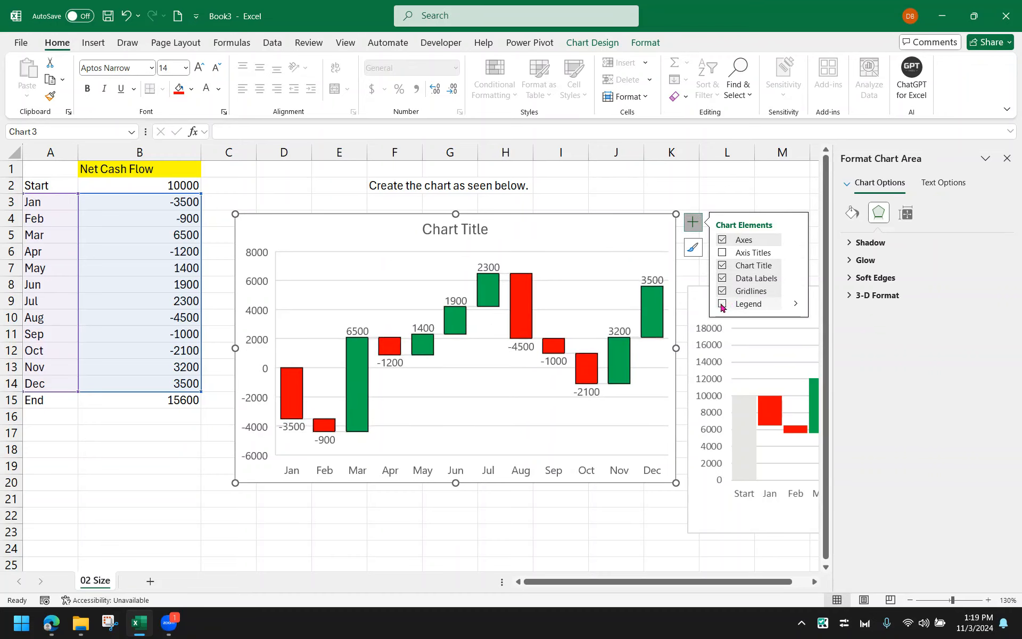
pyautogui.click(610, 514)
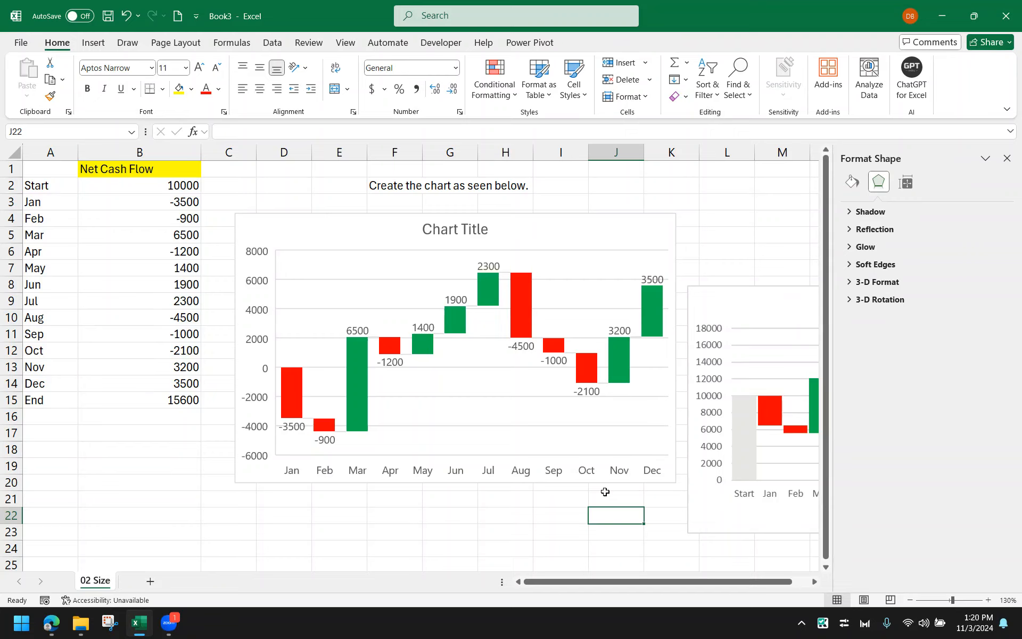
# Shrink the waterfall chart and move it below the data, around rows 18 to 25
pyautogui.click(374, 493)
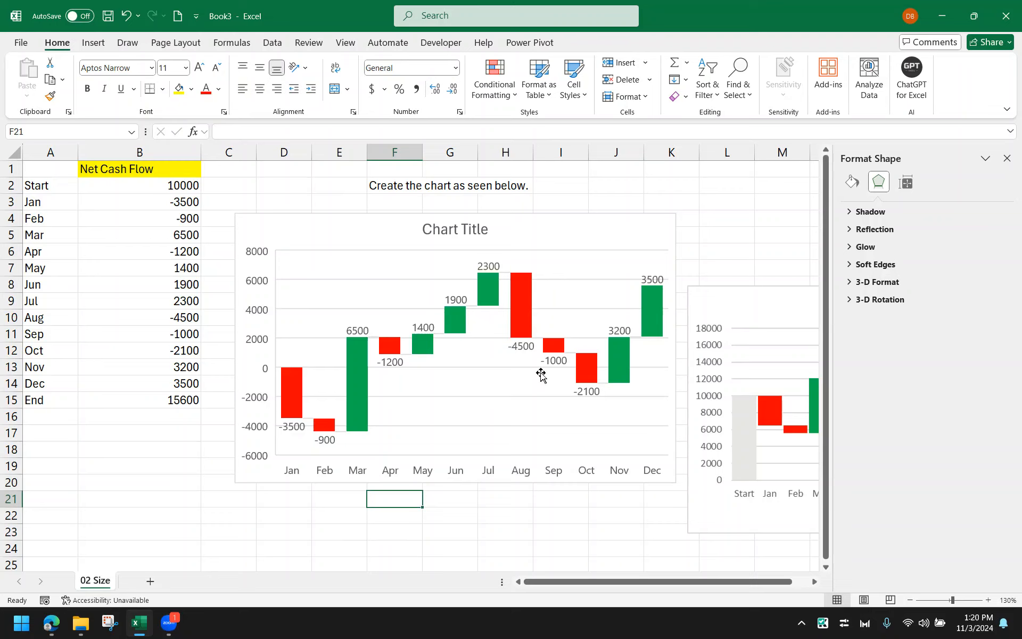
pyautogui.moveTo(620, 221); pyautogui.dragTo(623, 217)
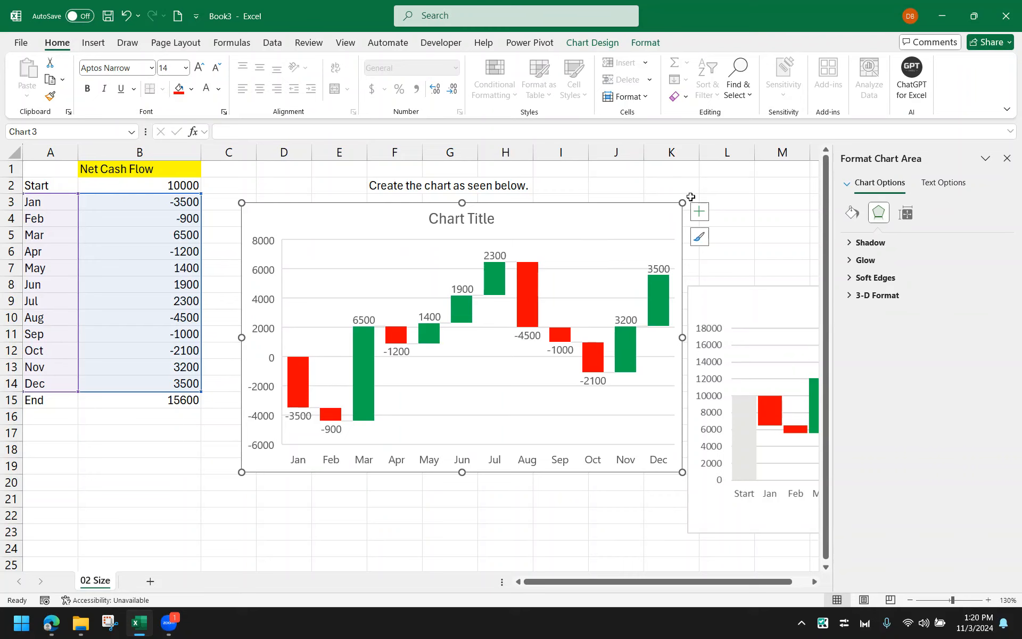
pyautogui.moveTo(680, 203); pyautogui.dragTo(582, 262)
pyautogui.moveTo(541, 308); pyautogui.dragTo(574, 444)
# Enter the label Waterfall in cell B19
pyautogui.click(171, 459)
pyautogui.write('Wte')
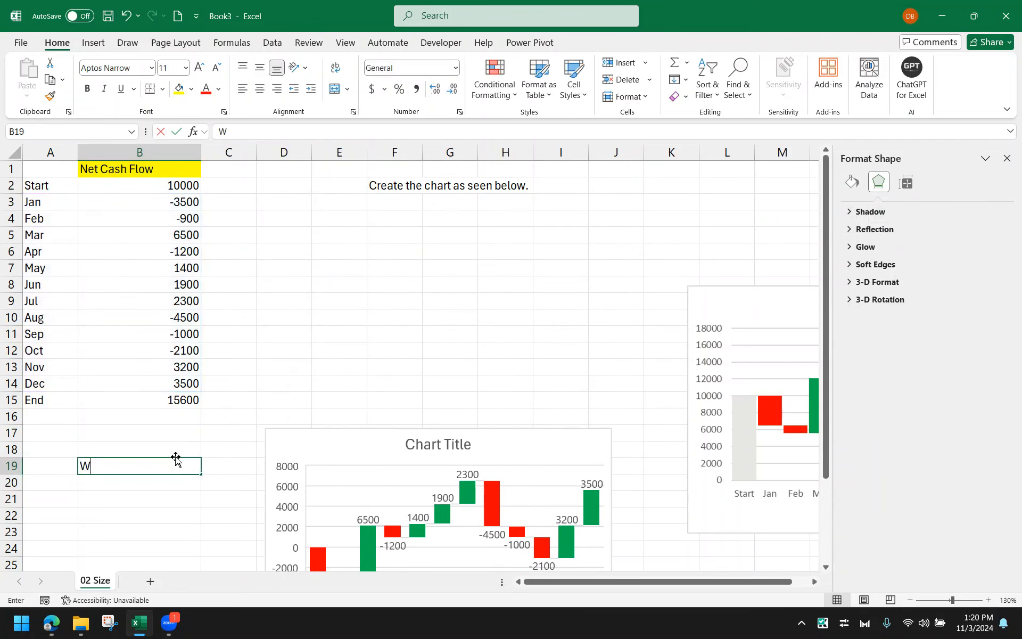
pyautogui.press('BackSpace')
pyautogui.write('aterf')
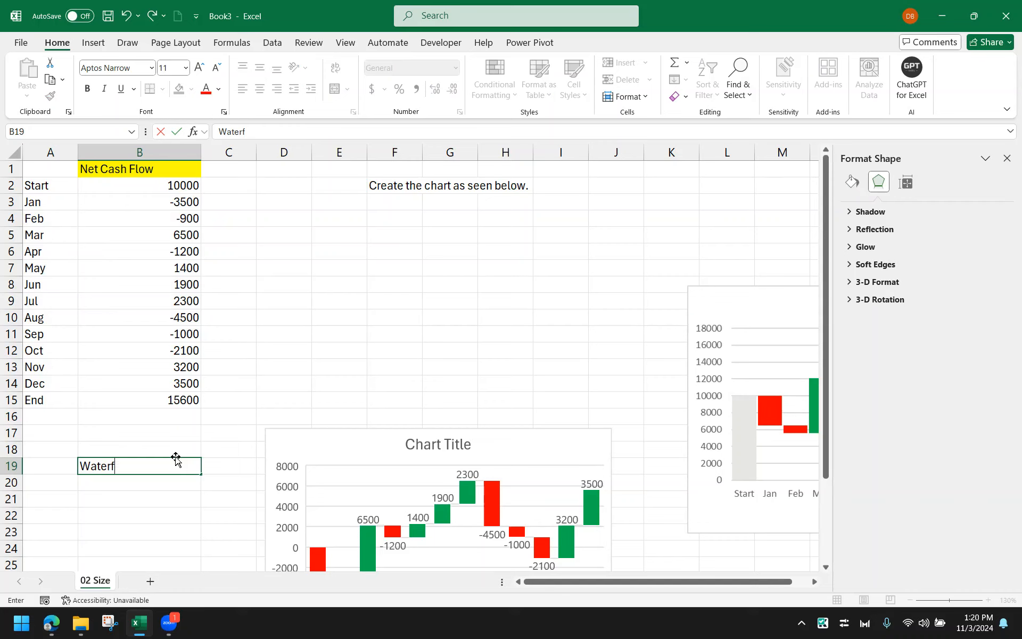
pyautogui.write('all')
pyautogui.click(261, 388)
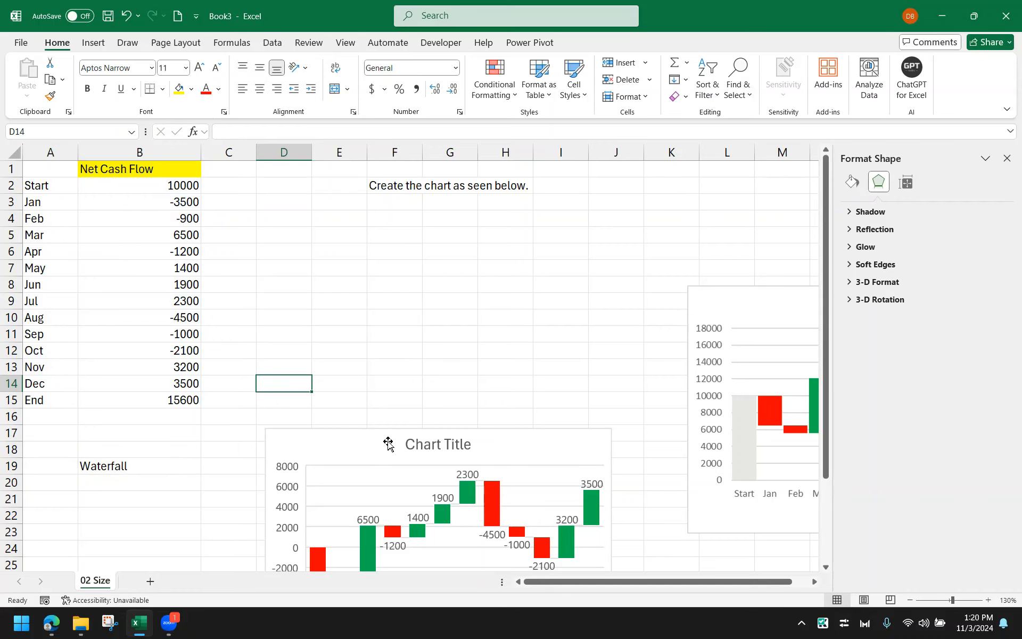
# Delete the instruction text "Create the chart as seen below." from the sheet
pyautogui.click(410, 191)
pyautogui.press('Delete')
pyautogui.click(401, 254)
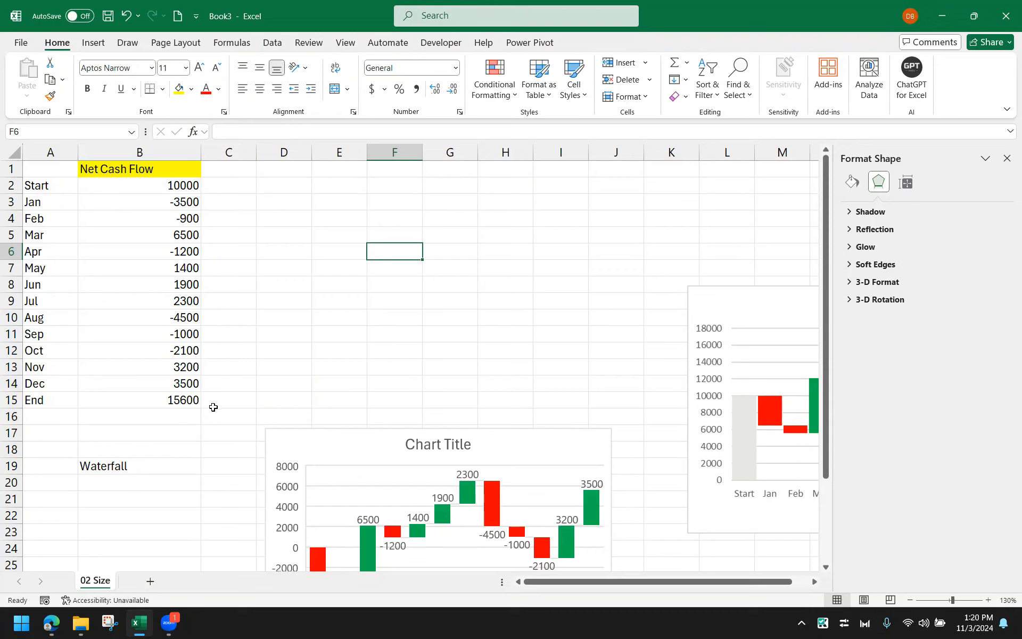
# Insert a waterfall chart from the Net Cash Flow data in A1:B15
pyautogui.moveTo(192, 400); pyautogui.dragTo(2, 169)
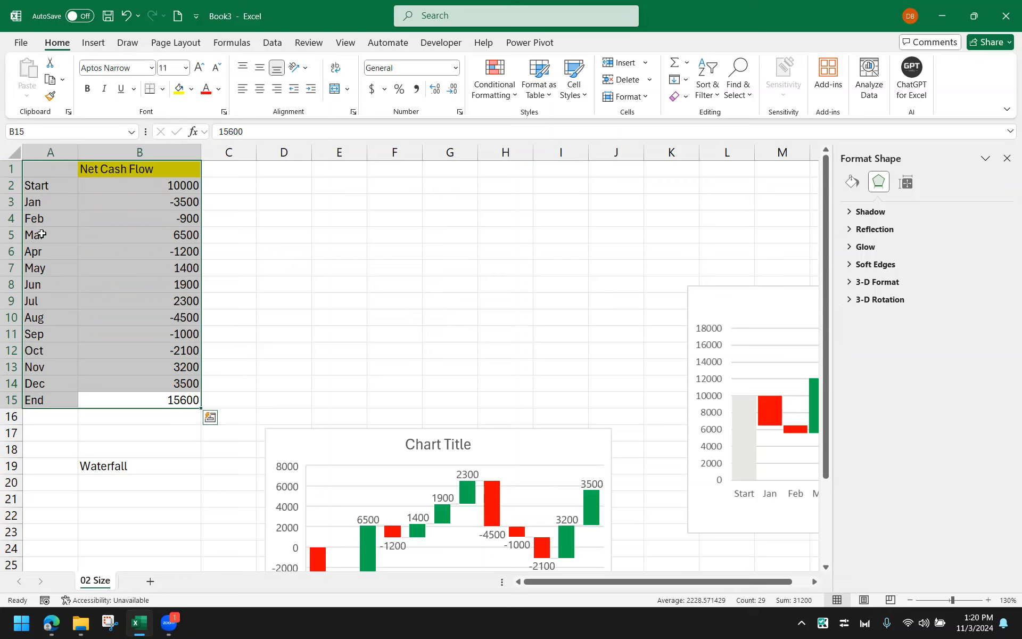
pyautogui.click(96, 44)
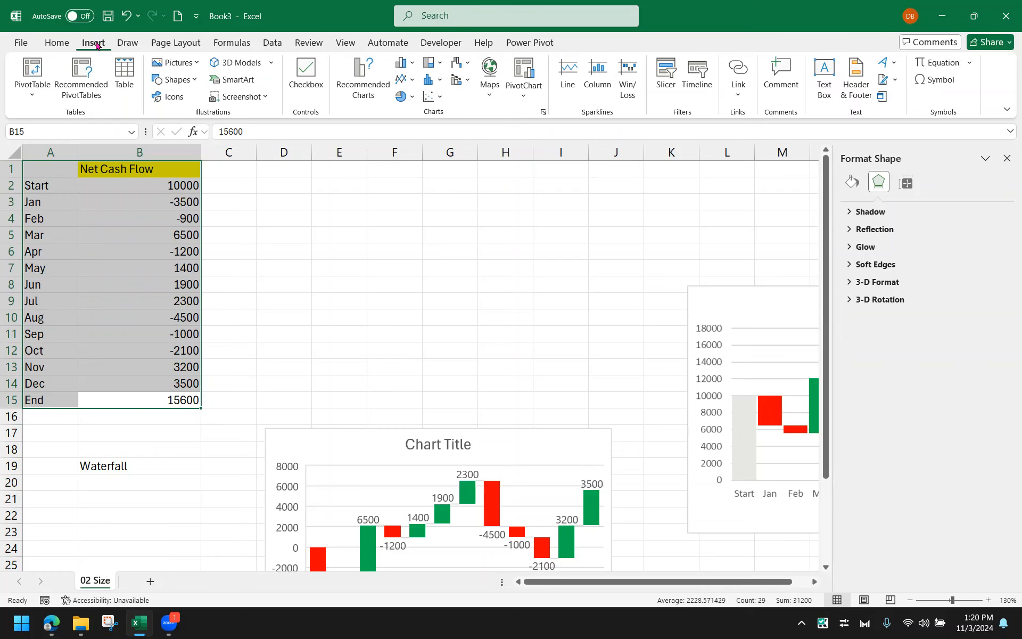
pyautogui.click(405, 63)
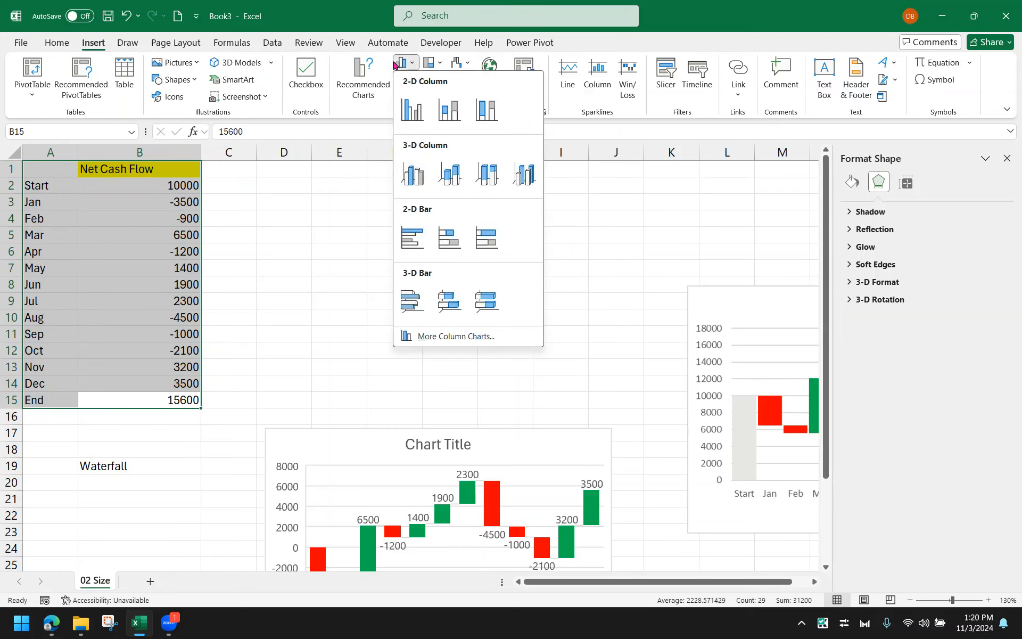
pyautogui.click(440, 64)
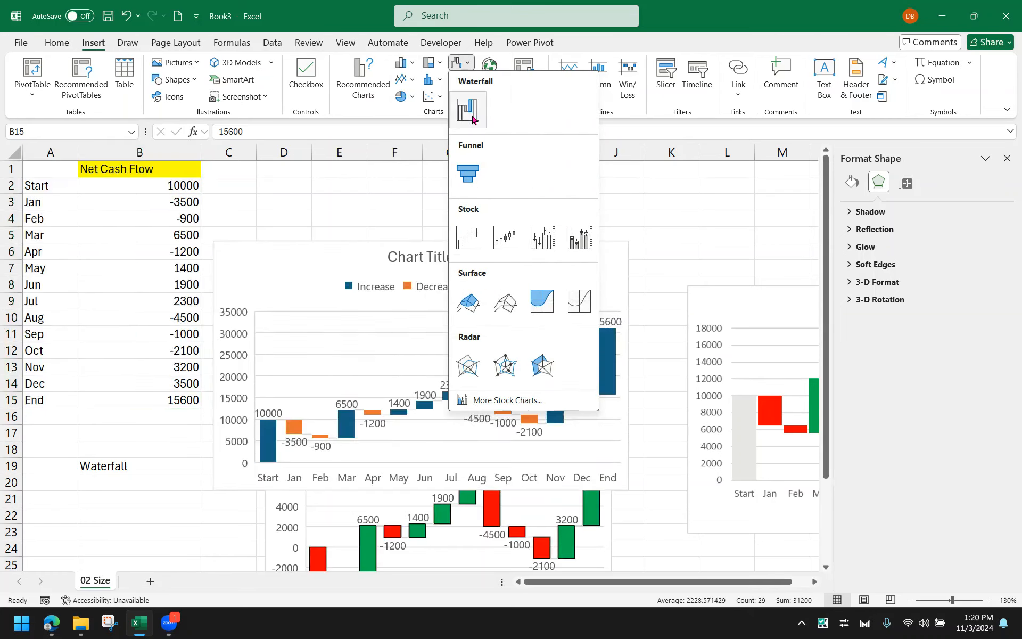
pyautogui.click(465, 106)
# Place the new waterfall chart beside the data, moving the older chart lower and the reference picture further right
pyautogui.moveTo(574, 257); pyautogui.dragTo(603, 176)
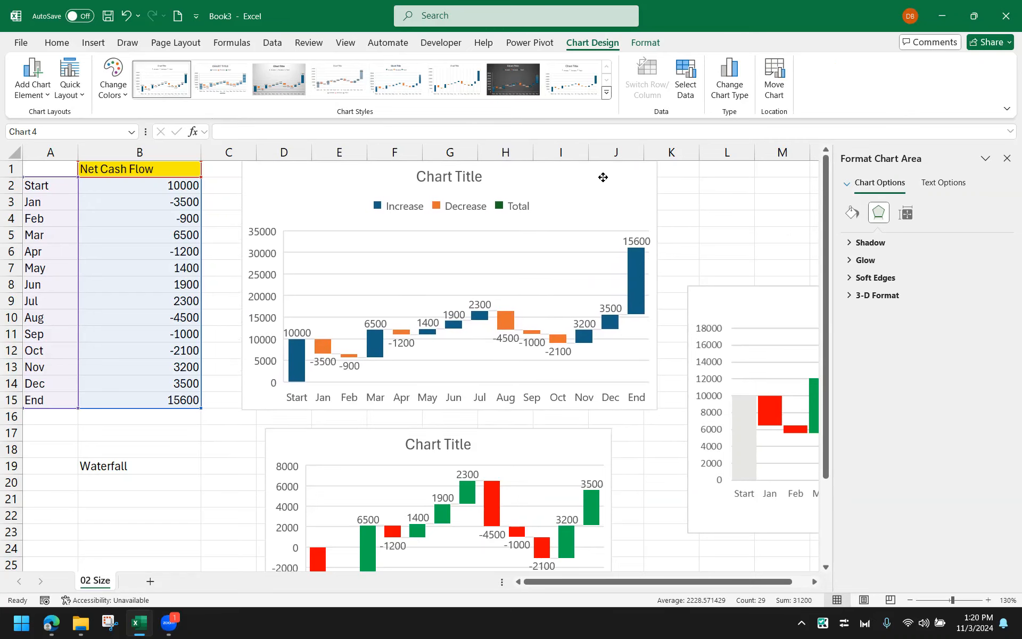
pyautogui.moveTo(532, 449); pyautogui.dragTo(506, 522)
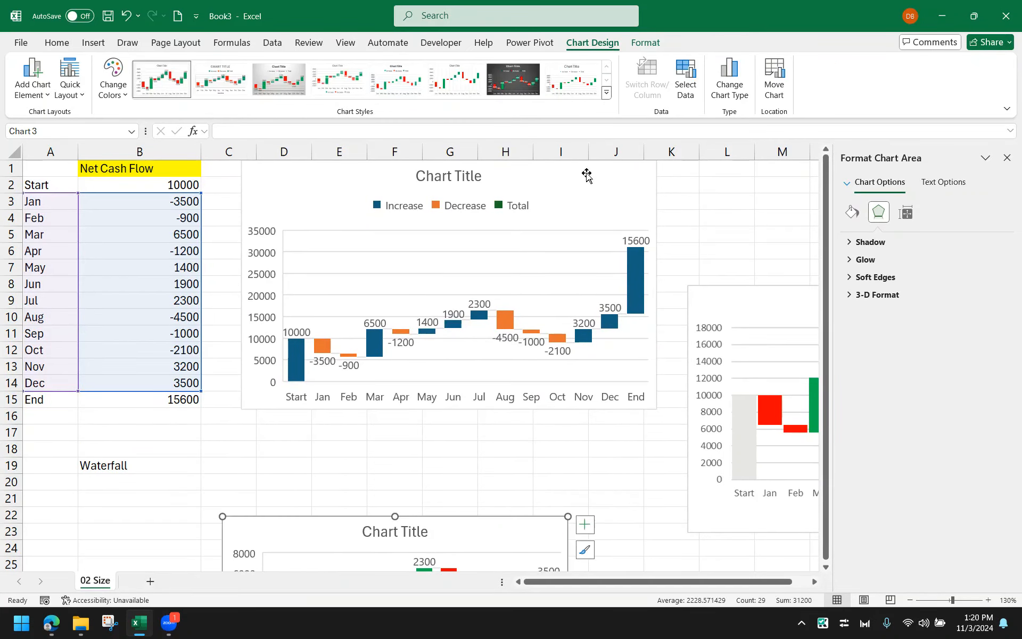
pyautogui.moveTo(586, 174); pyautogui.dragTo(587, 203)
pyautogui.moveTo(657, 433); pyautogui.dragTo(673, 467)
pyautogui.moveTo(715, 319); pyautogui.dragTo(764, 293)
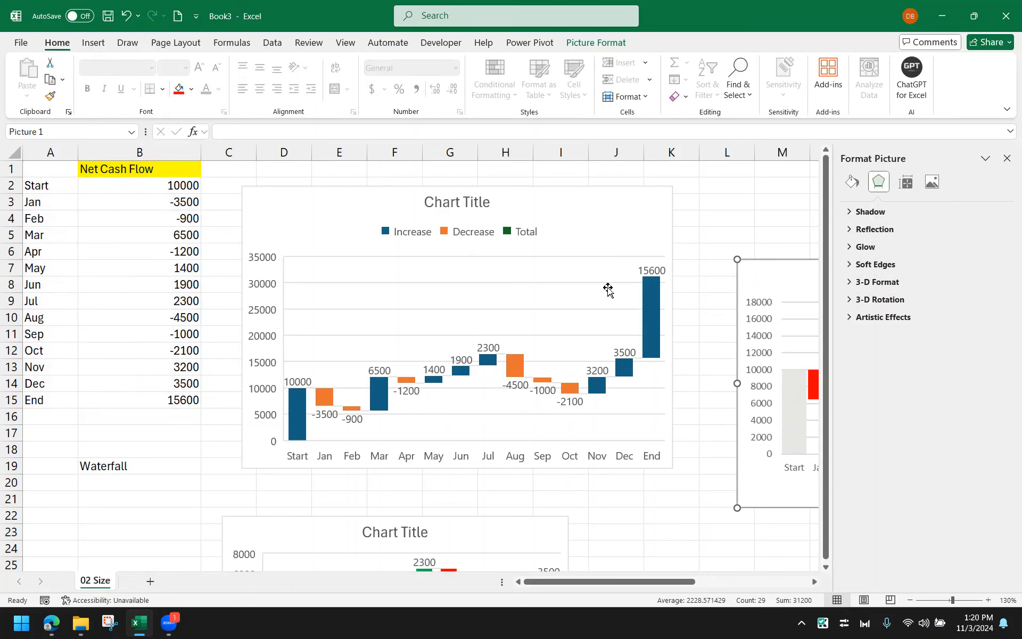
# Set the Start column of the new waterfall chart as a total
pyautogui.click(295, 414)
pyautogui.click(295, 414)
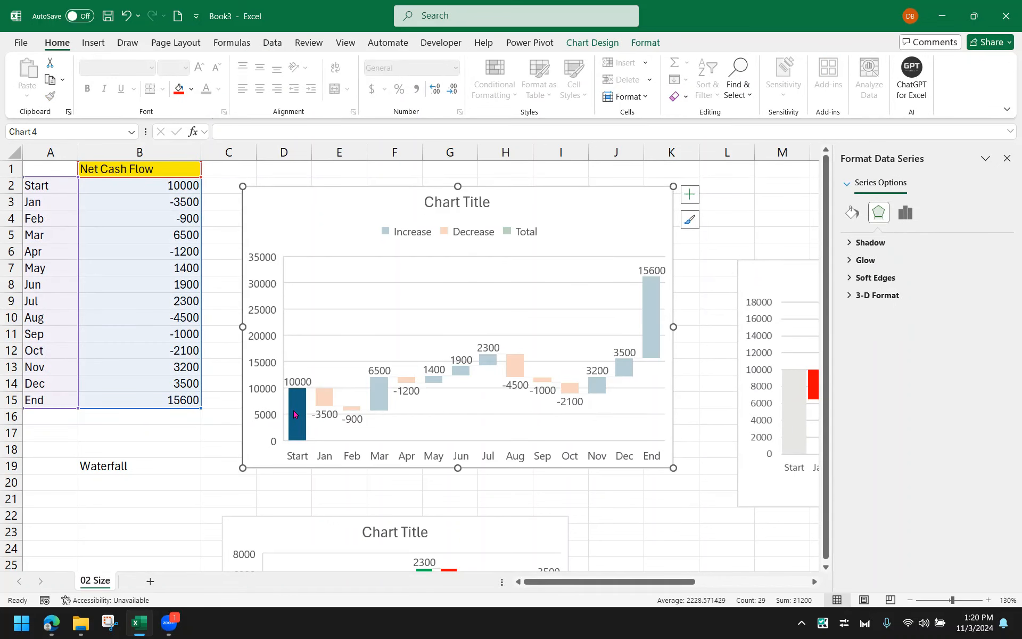
pyautogui.click(658, 299)
pyautogui.click(351, 282)
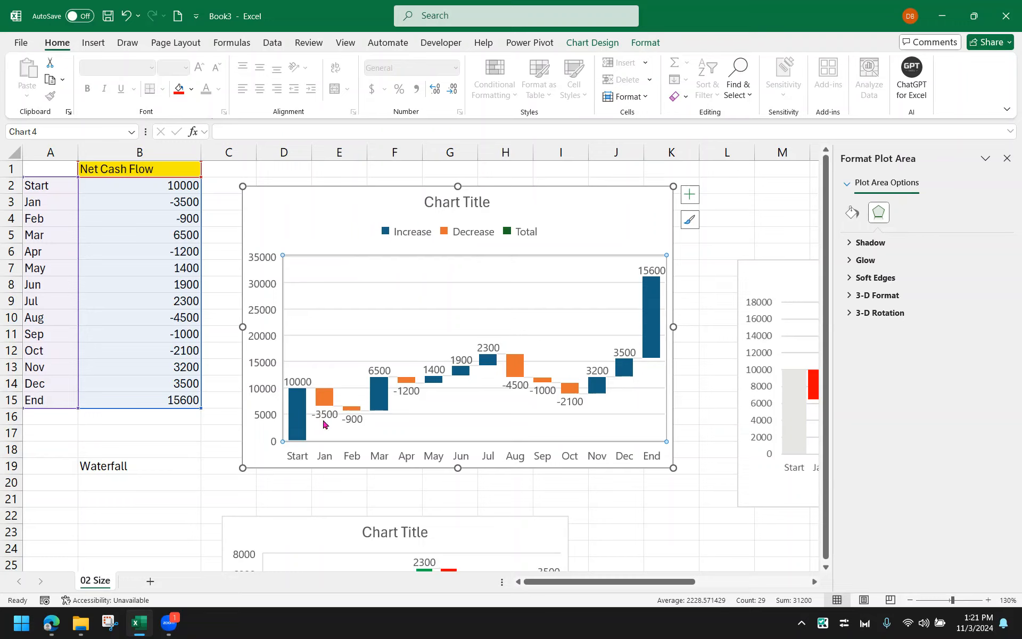
pyautogui.click(288, 408)
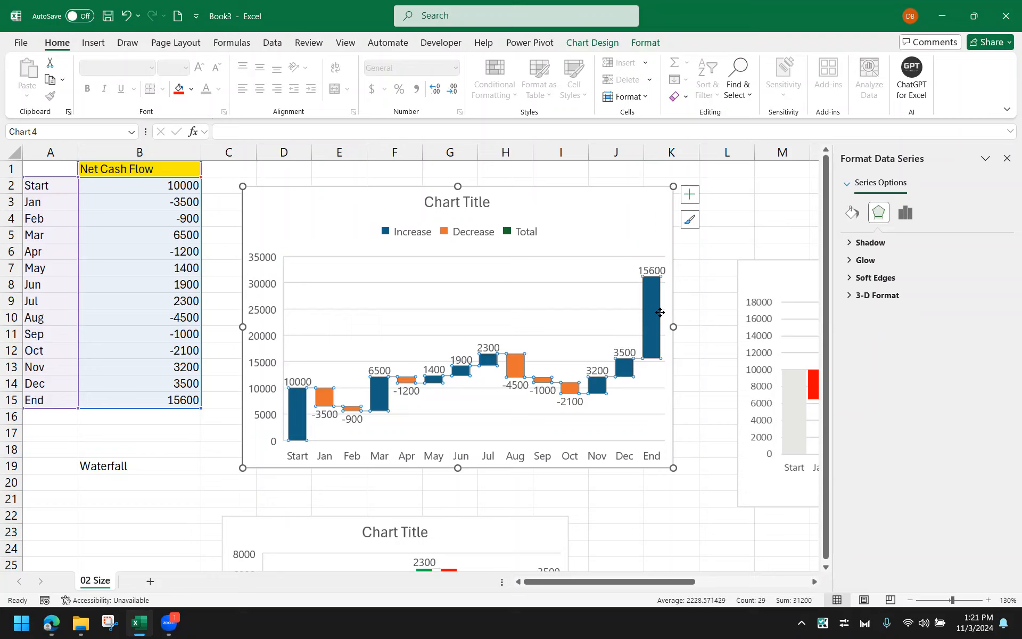
pyautogui.click(645, 307)
pyautogui.click(275, 425)
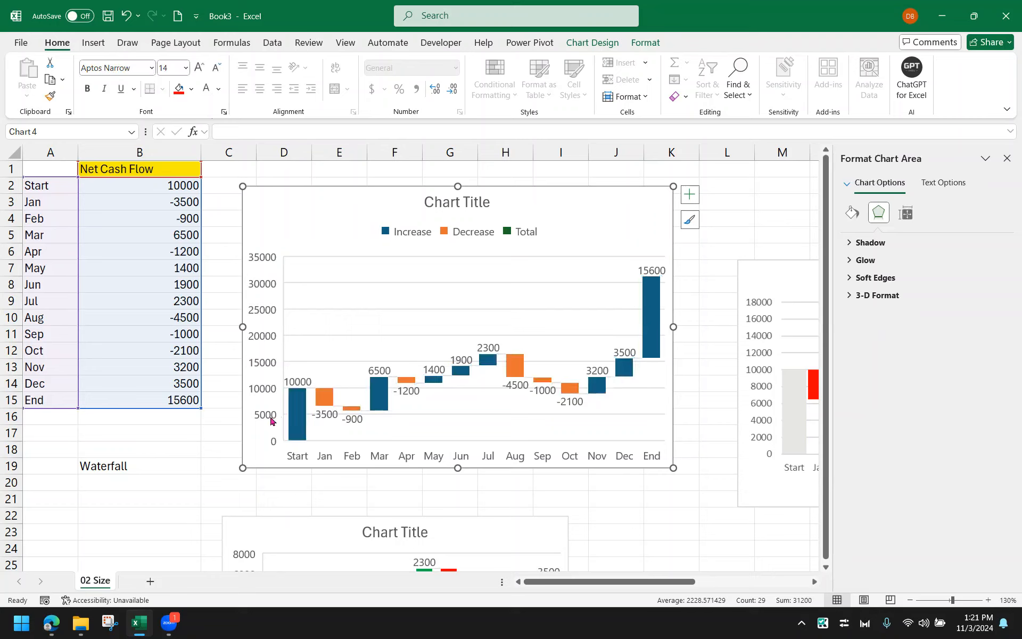
pyautogui.click(295, 419)
pyautogui.click(295, 419)
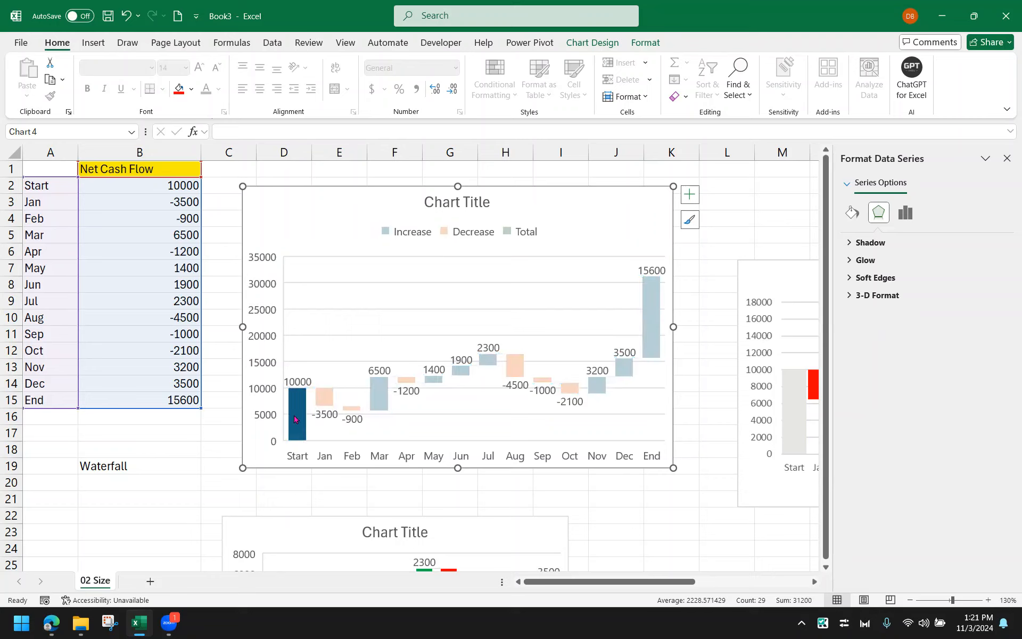
pyautogui.click(319, 421)
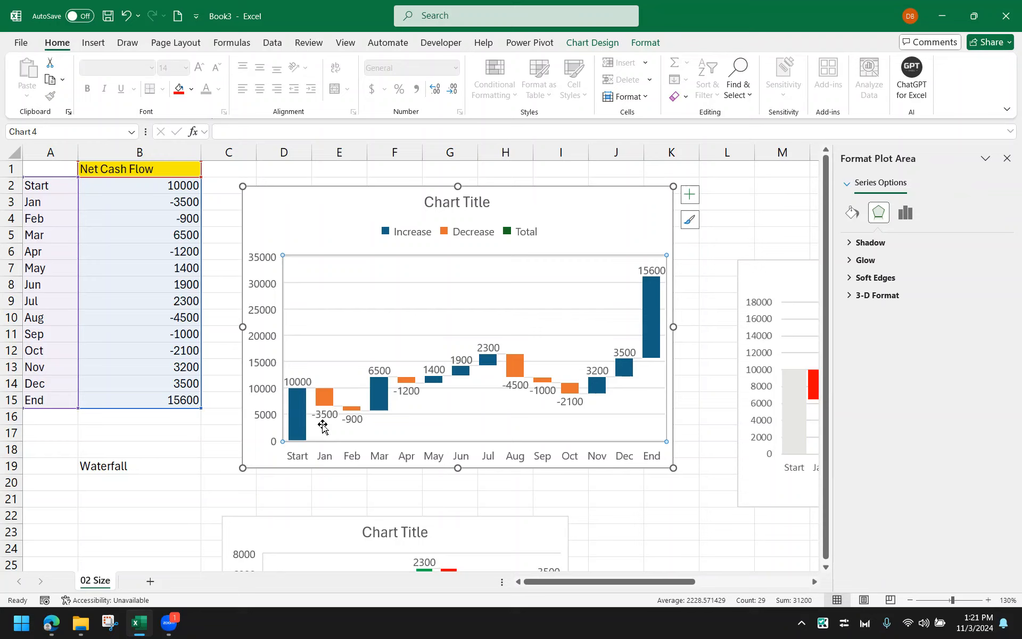
pyautogui.click(295, 405)
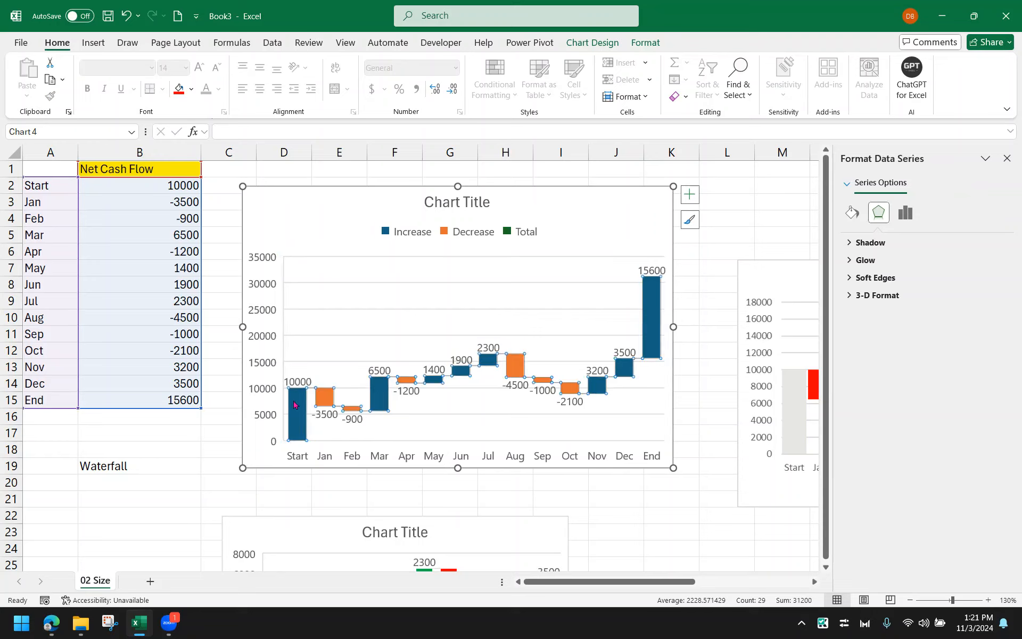
pyautogui.click(295, 404)
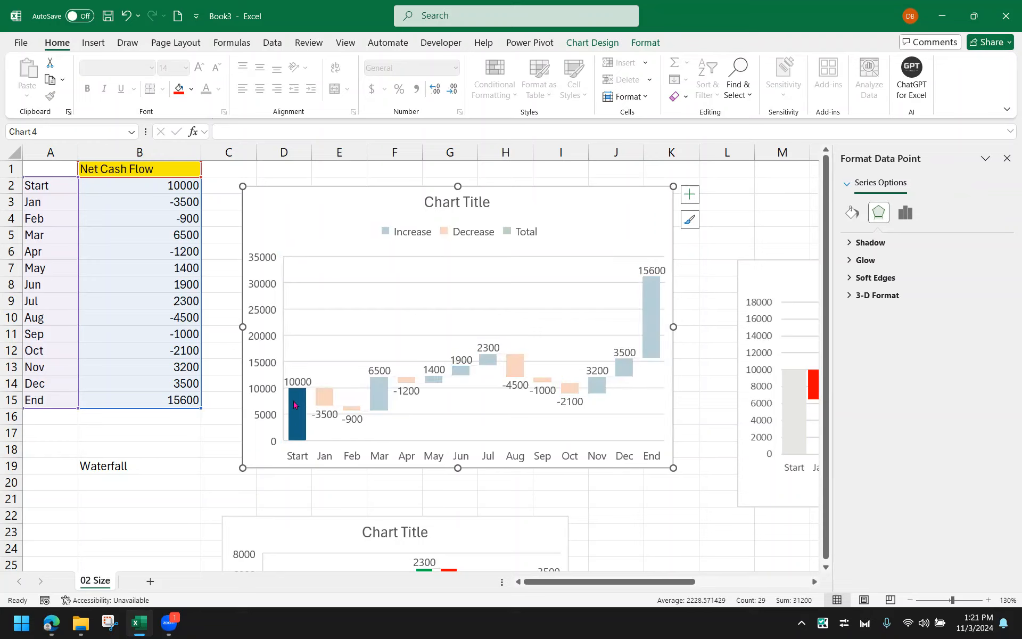
pyautogui.click(527, 425)
pyautogui.click(298, 404)
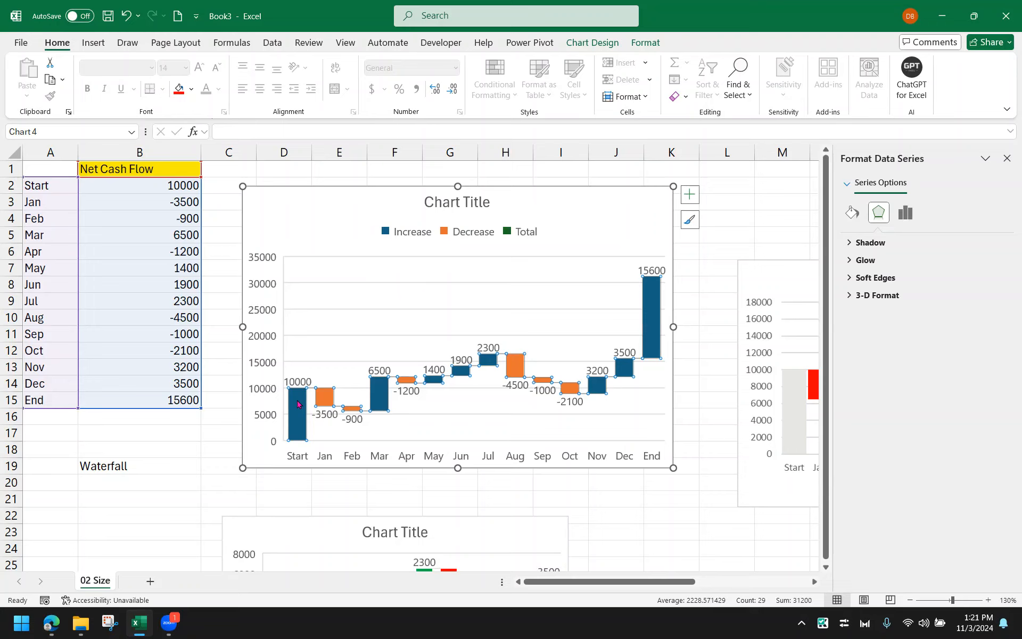
pyautogui.click(298, 405)
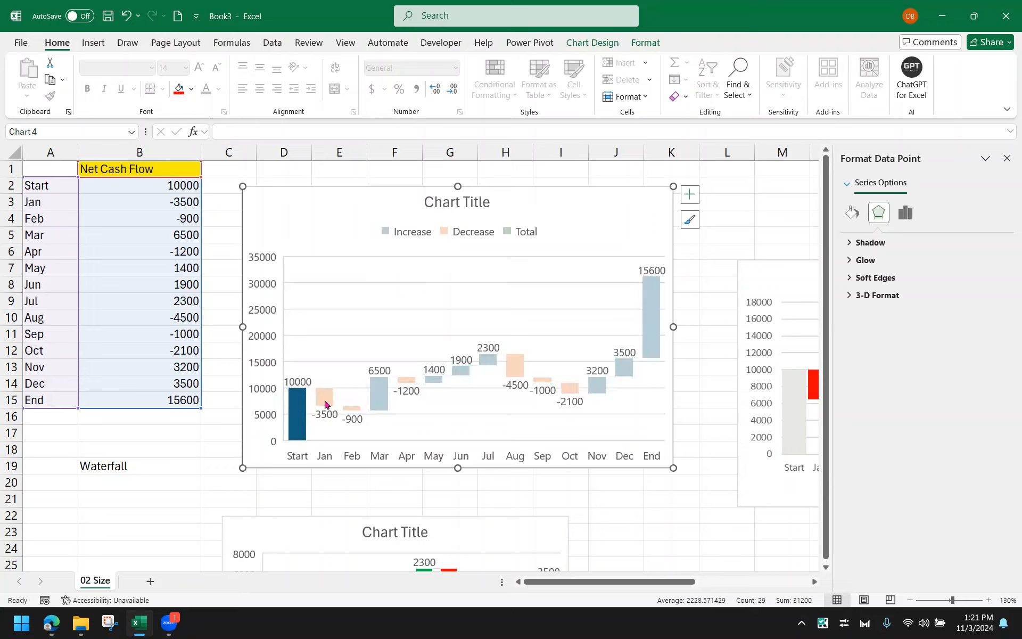
pyautogui.click(325, 401)
pyautogui.click(304, 403)
pyautogui.click(316, 400)
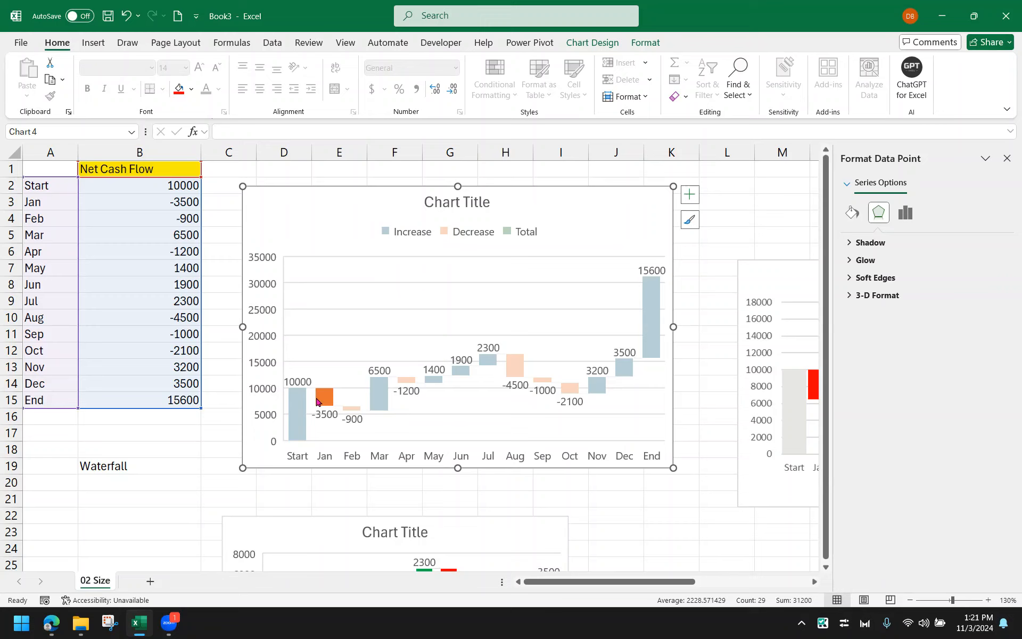
pyautogui.click(374, 398)
pyautogui.click(300, 404)
pyautogui.rightClick(300, 404)
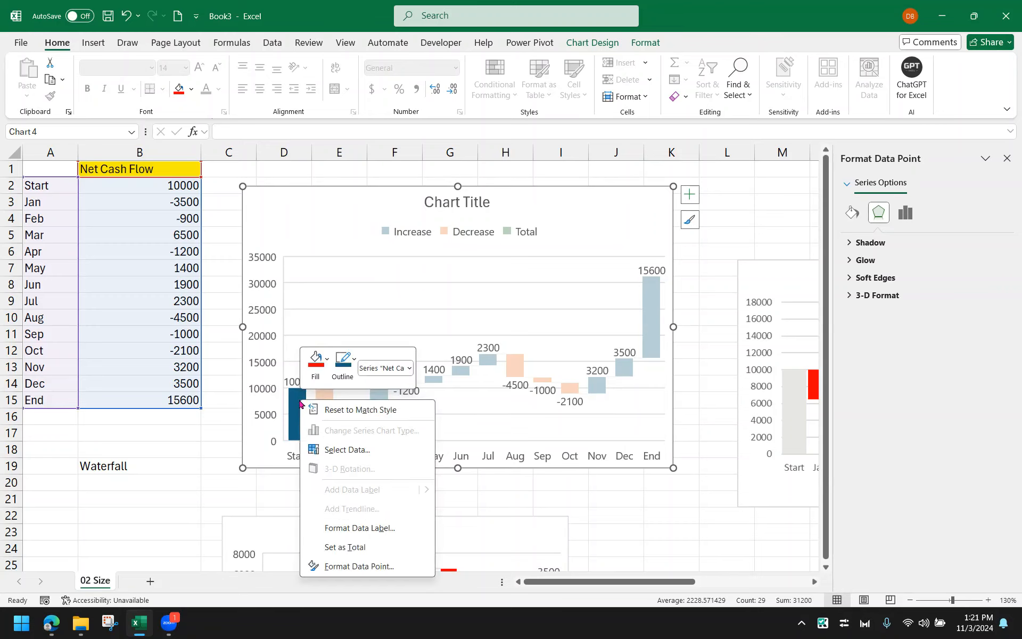
pyautogui.click(366, 547)
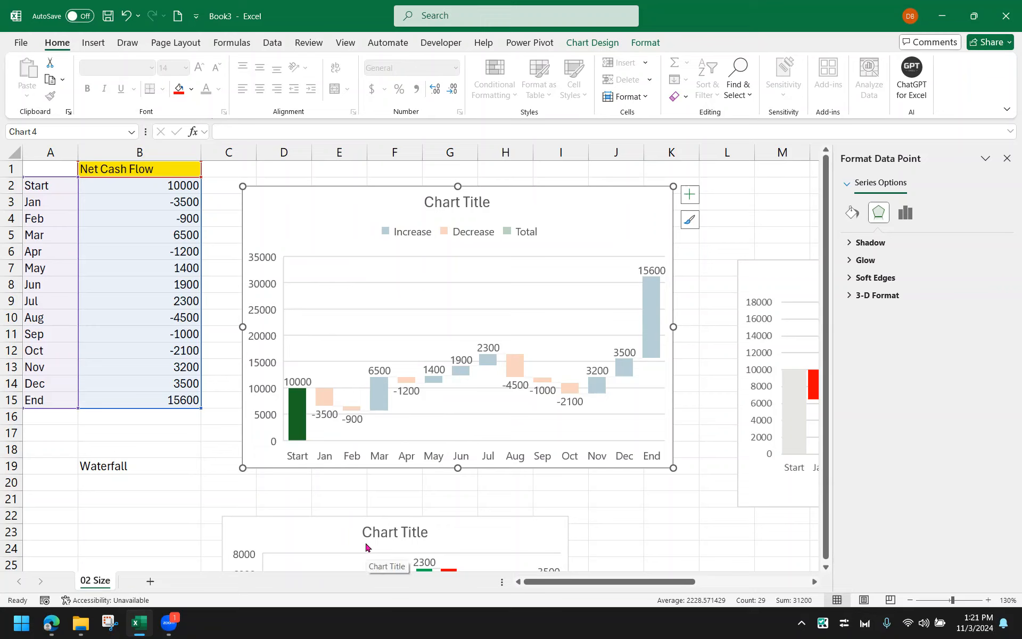
pyautogui.click(606, 466)
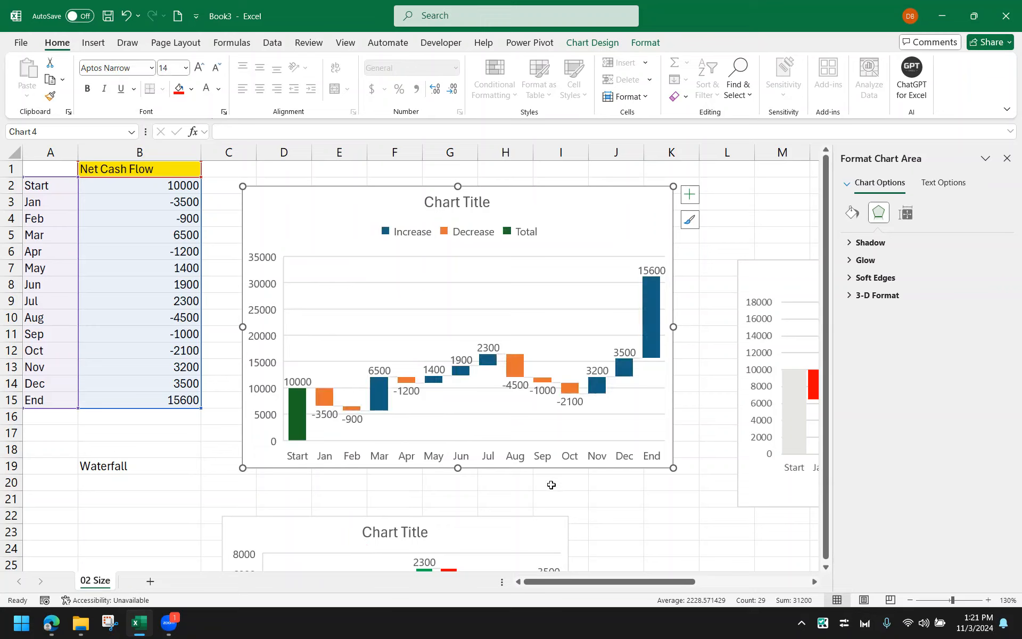
pyautogui.click(529, 237)
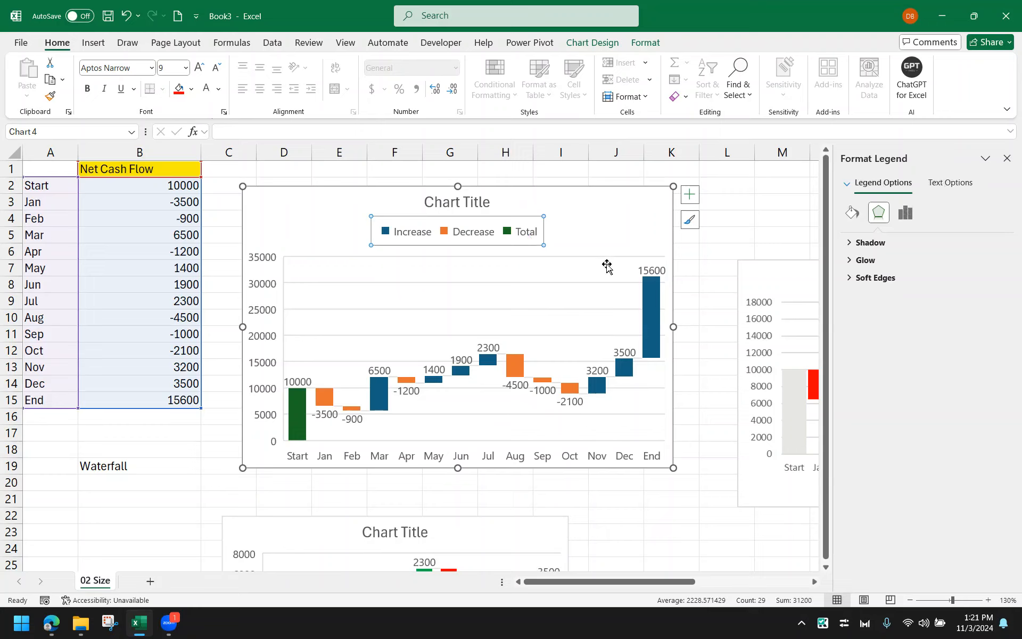
pyautogui.click(632, 221)
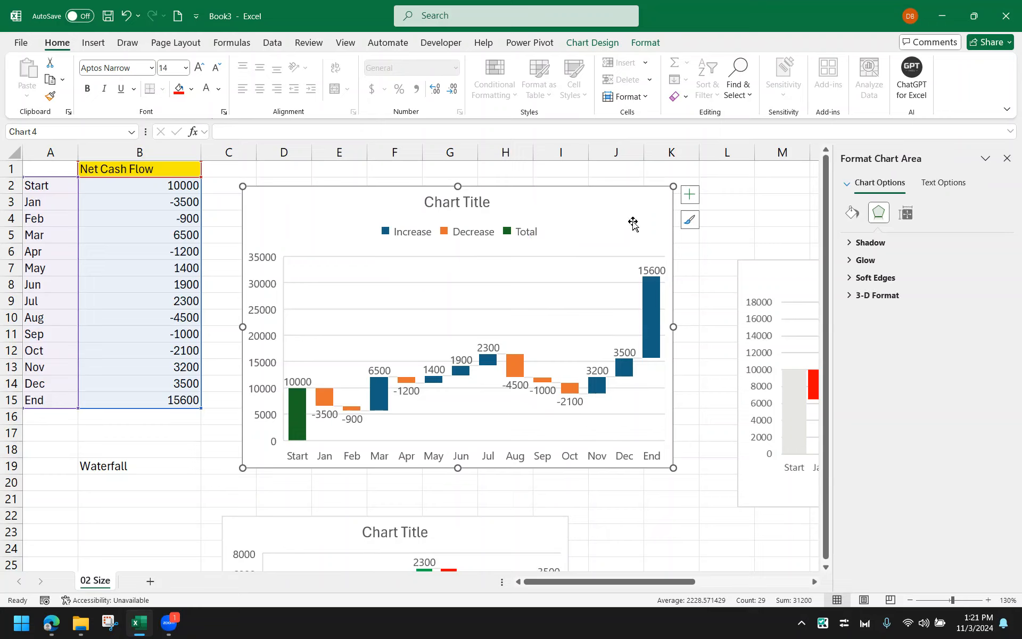
pyautogui.click(652, 292)
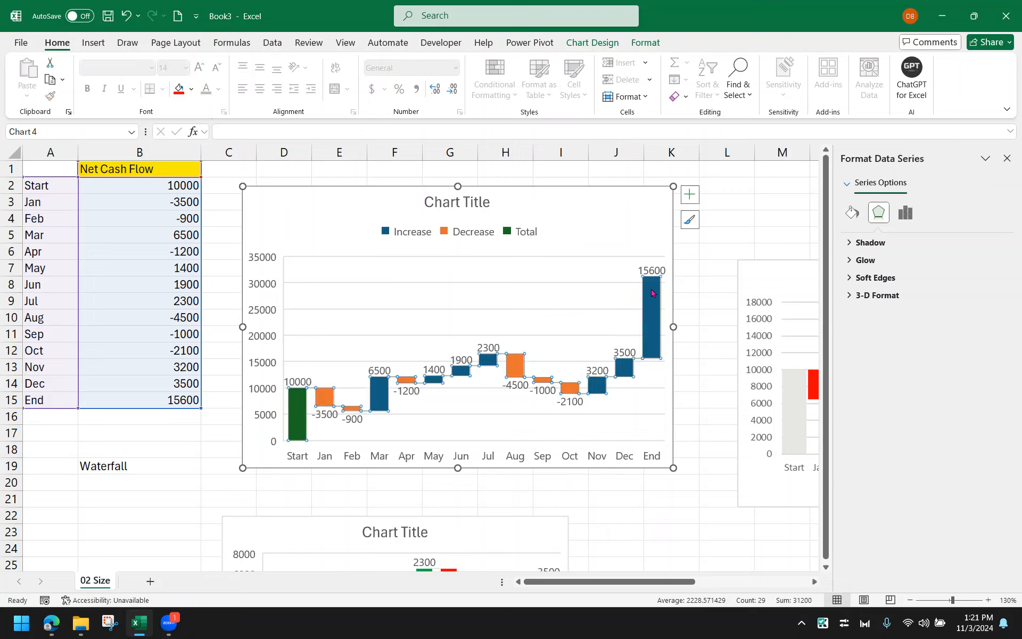
pyautogui.click(652, 293)
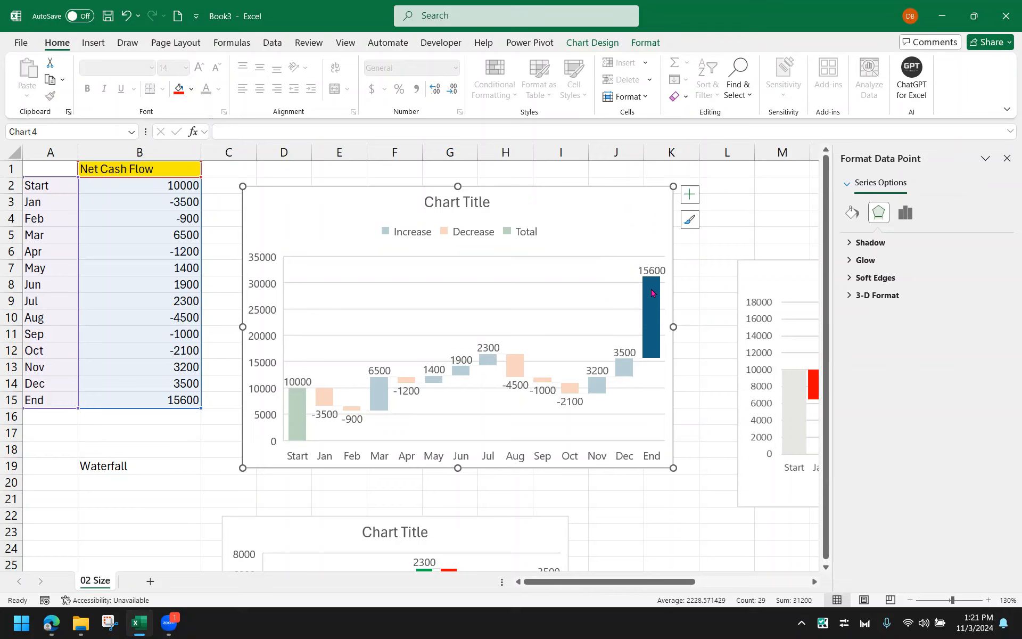
pyautogui.rightClick(652, 292)
pyautogui.click(667, 250)
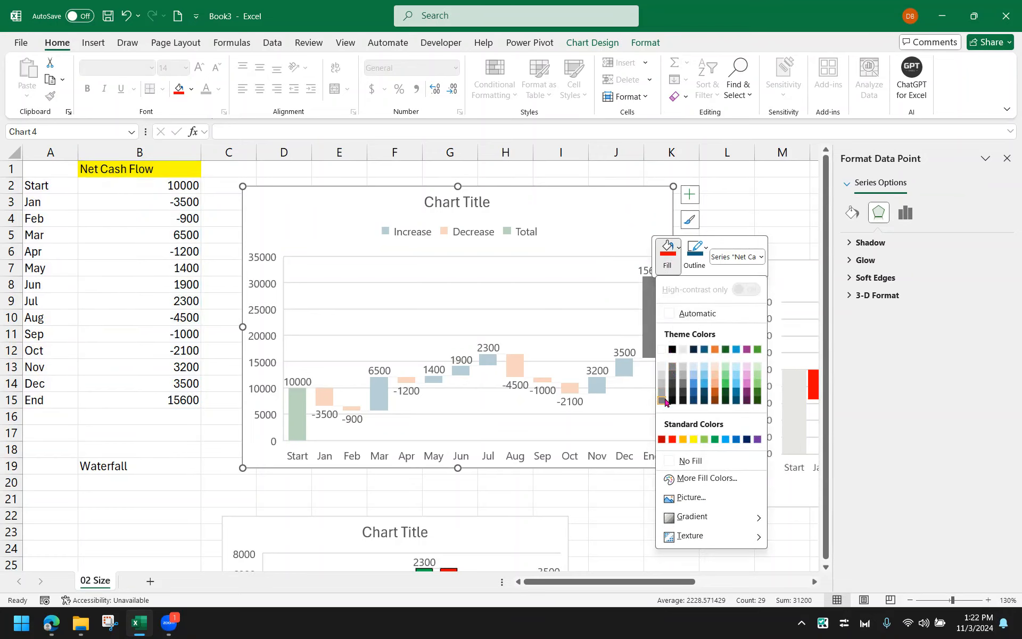
pyautogui.click(618, 264)
# Set the End column of the waterfall chart as a total
pyautogui.click(649, 289)
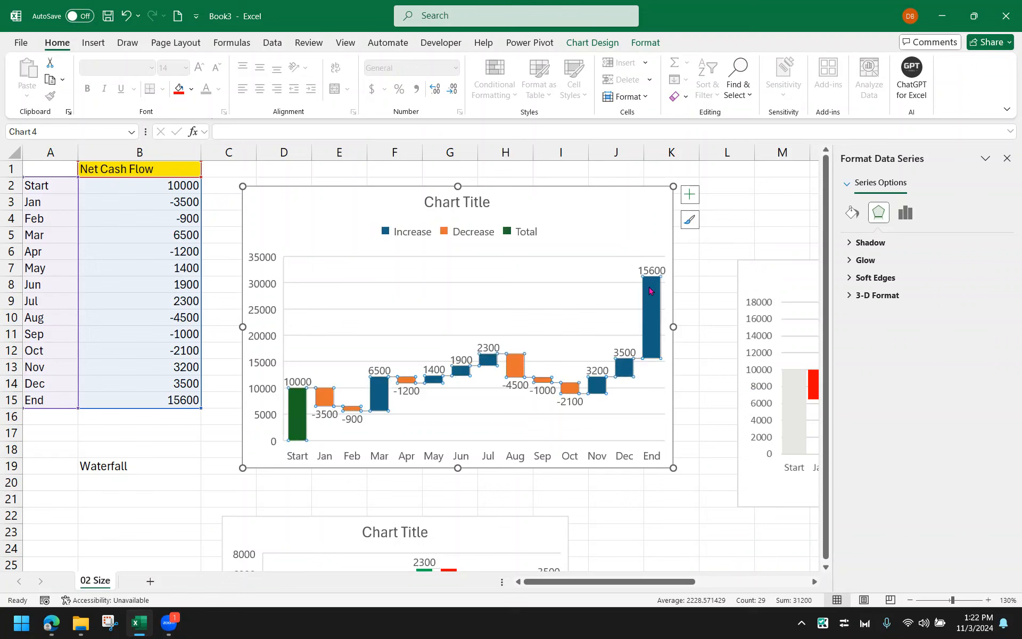
pyautogui.rightClick(649, 290)
pyautogui.click(650, 291)
pyautogui.click(652, 293)
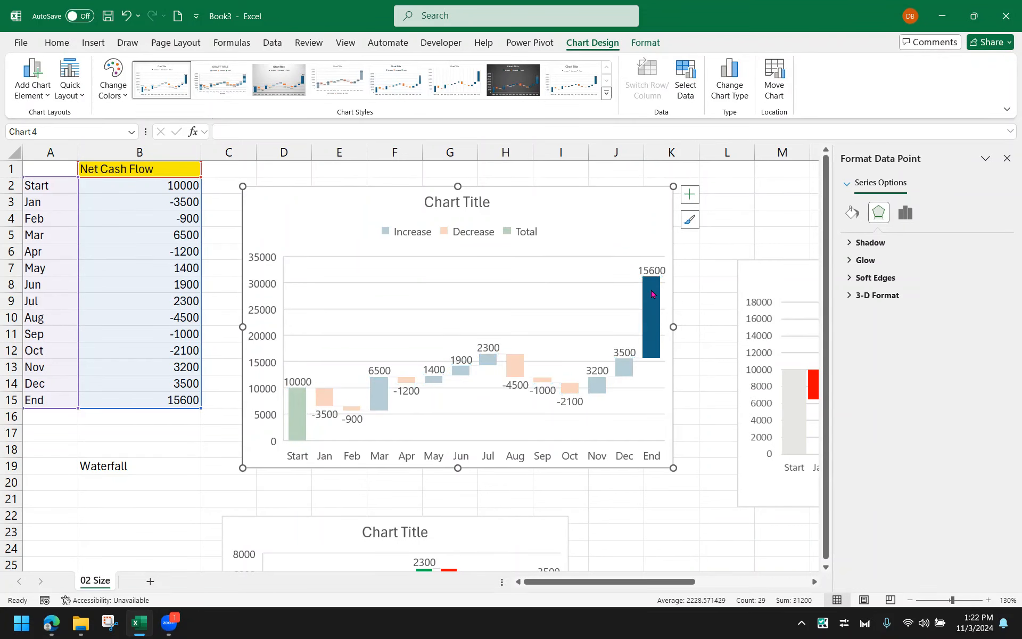
pyautogui.rightClick(652, 293)
pyautogui.click(684, 437)
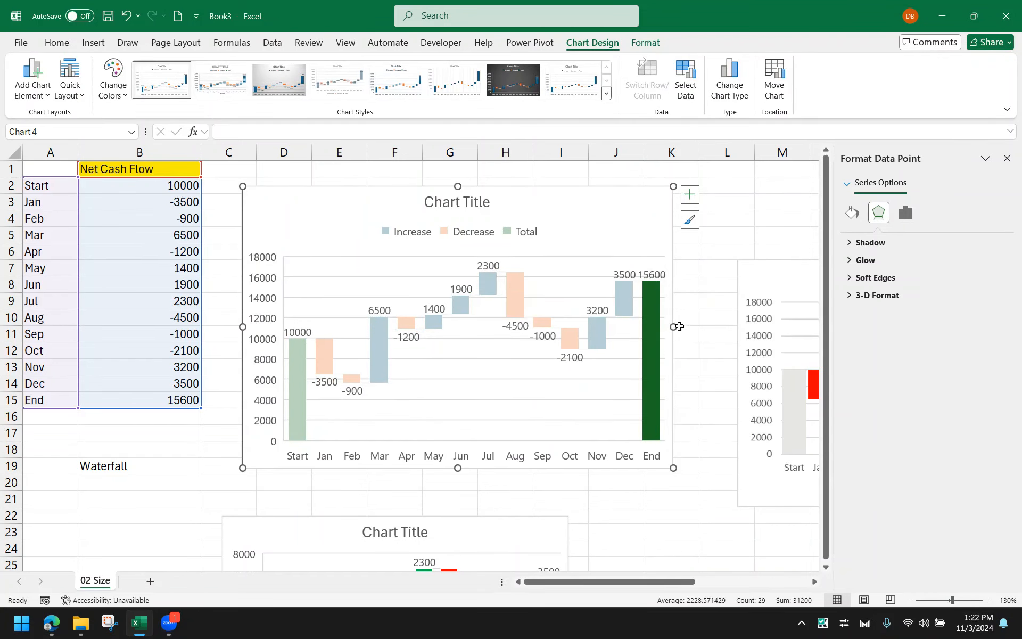
# Widen the waterfall chart to about column L
pyautogui.moveTo(673, 326); pyautogui.dragTo(740, 327)
pyautogui.click(629, 492)
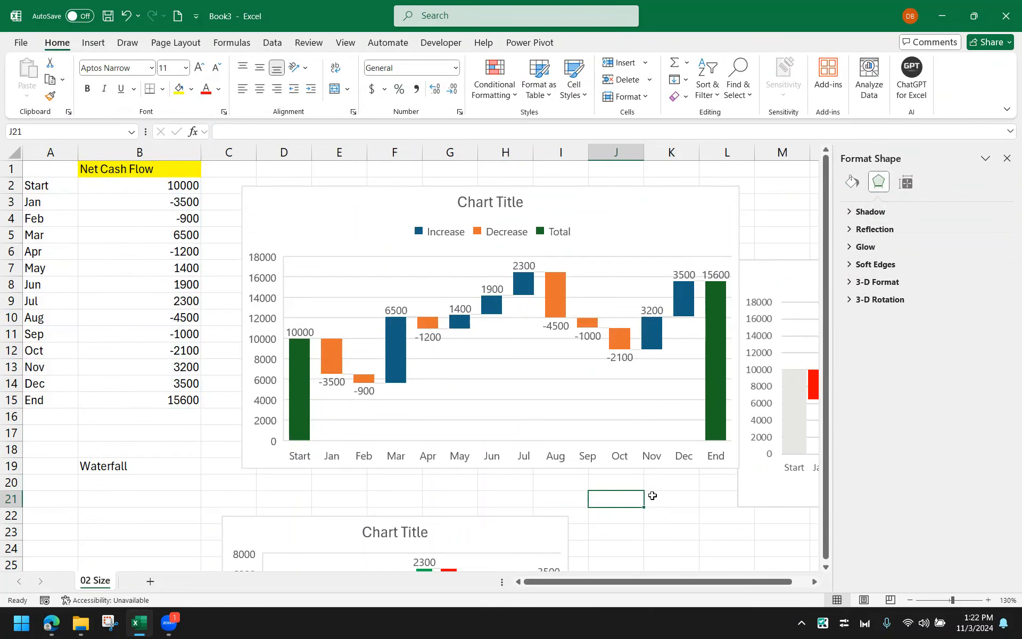
# Colour the Increase series green through its legend entry
pyautogui.moveTo(528, 297)
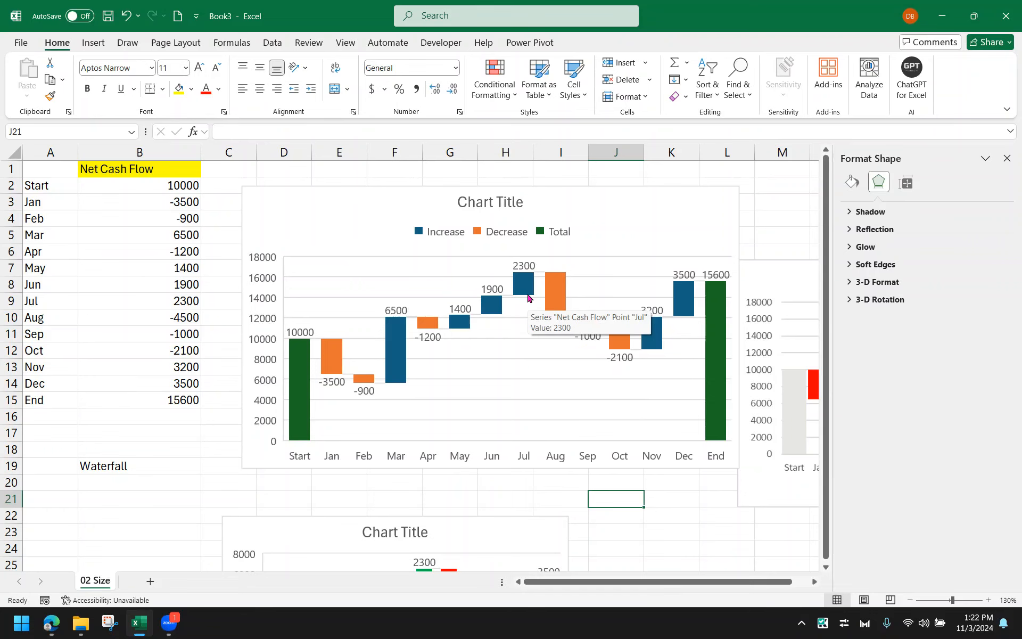
pyautogui.click(450, 239)
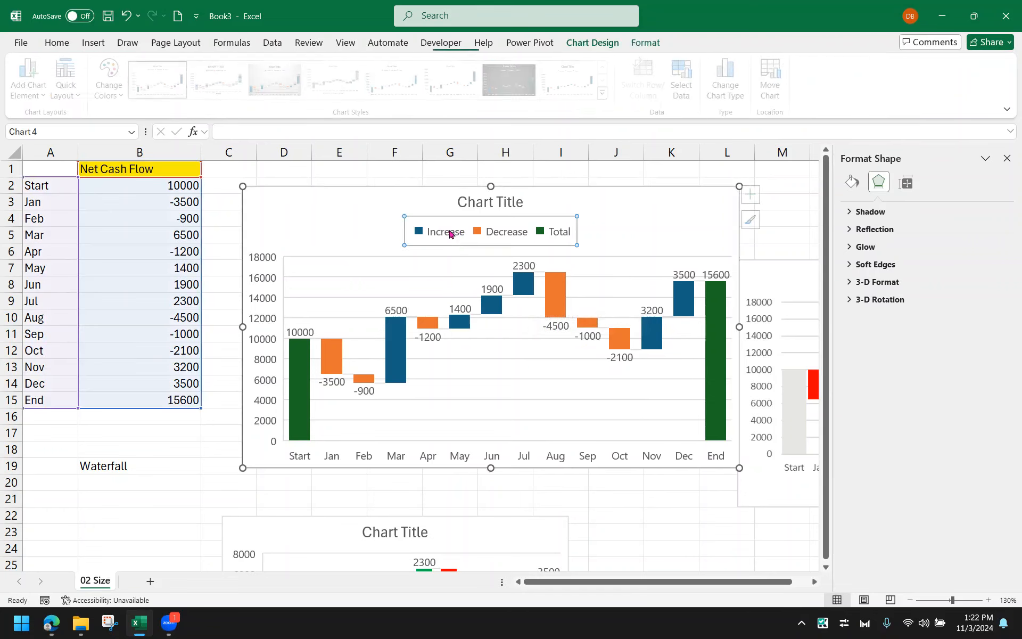
pyautogui.click(450, 238)
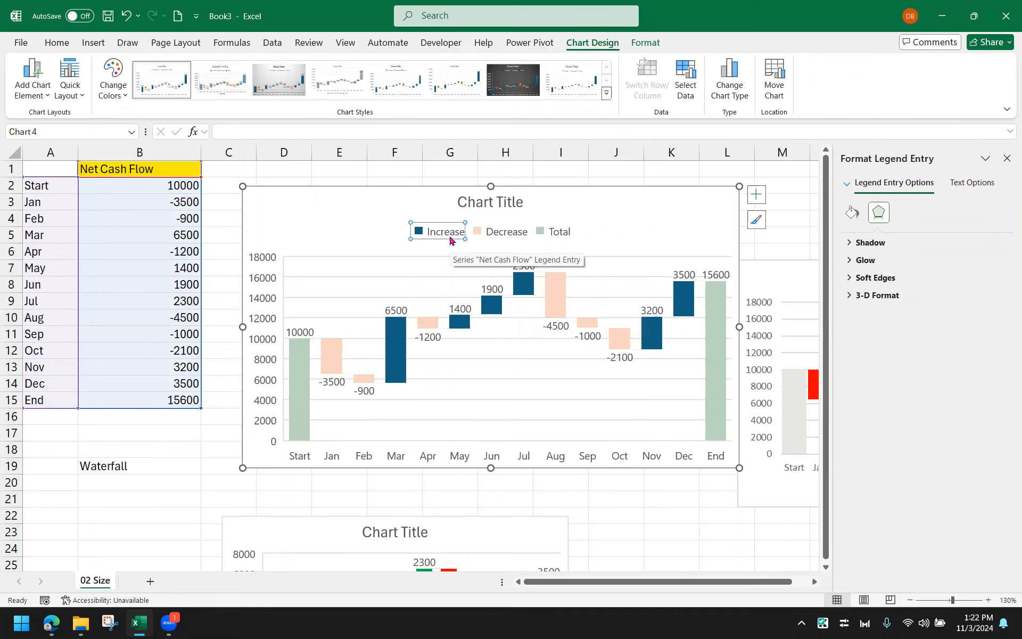
pyautogui.rightClick(450, 240)
pyautogui.click(467, 200)
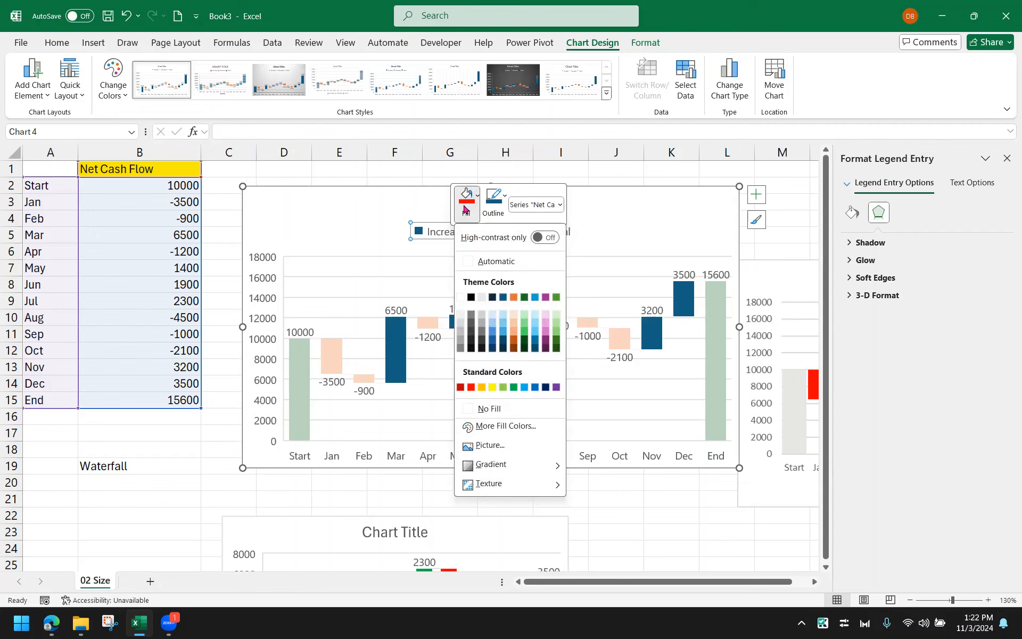
pyautogui.click(519, 389)
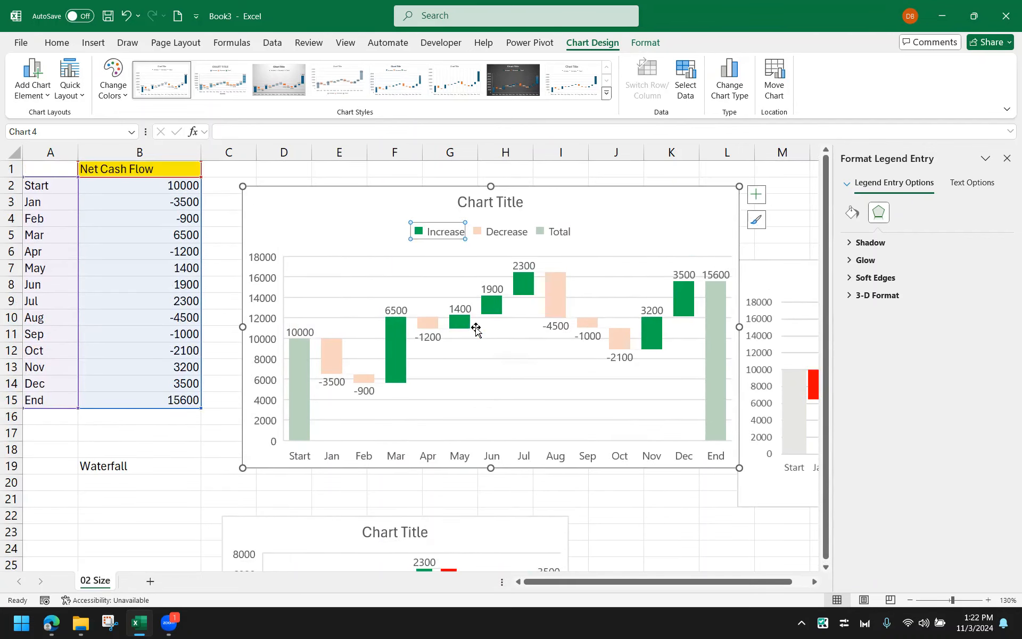
# Colour the Decrease series red through its legend entry
pyautogui.click(430, 327)
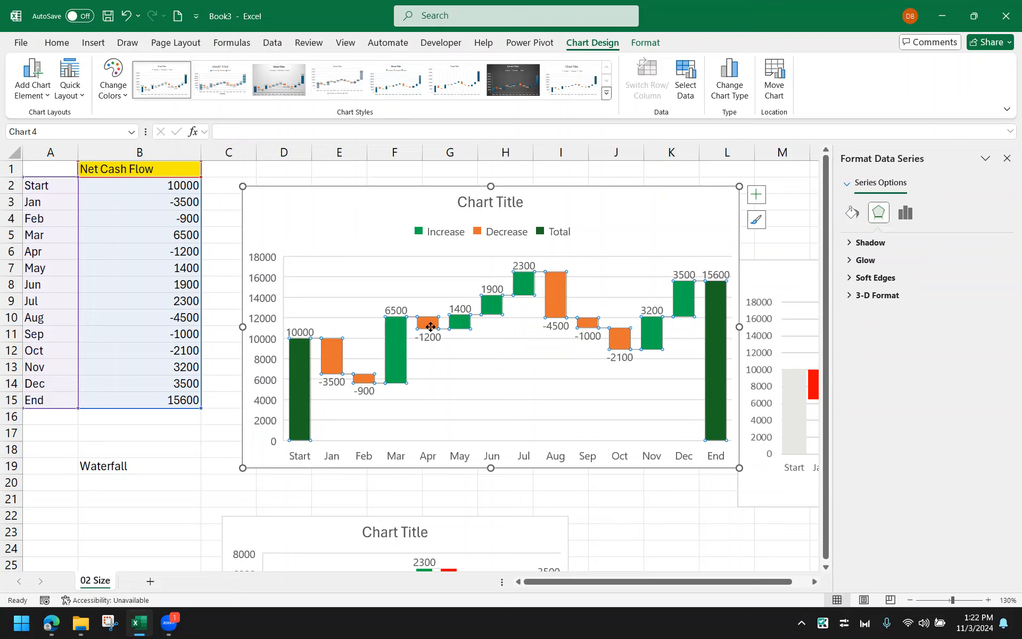
pyautogui.click(503, 235)
pyautogui.click(505, 236)
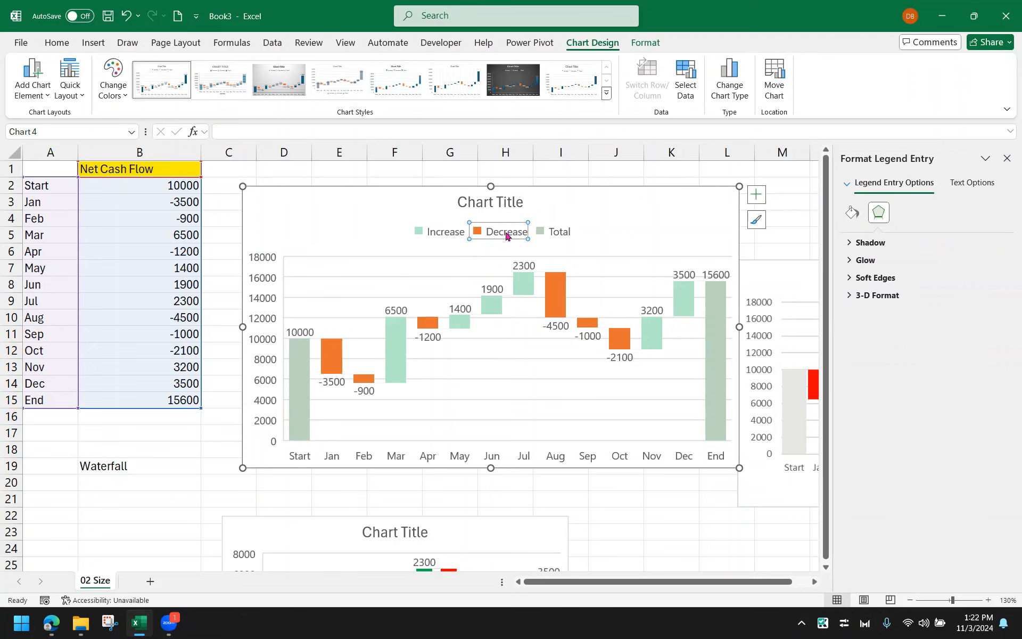
pyautogui.rightClick(505, 236)
pyautogui.click(522, 197)
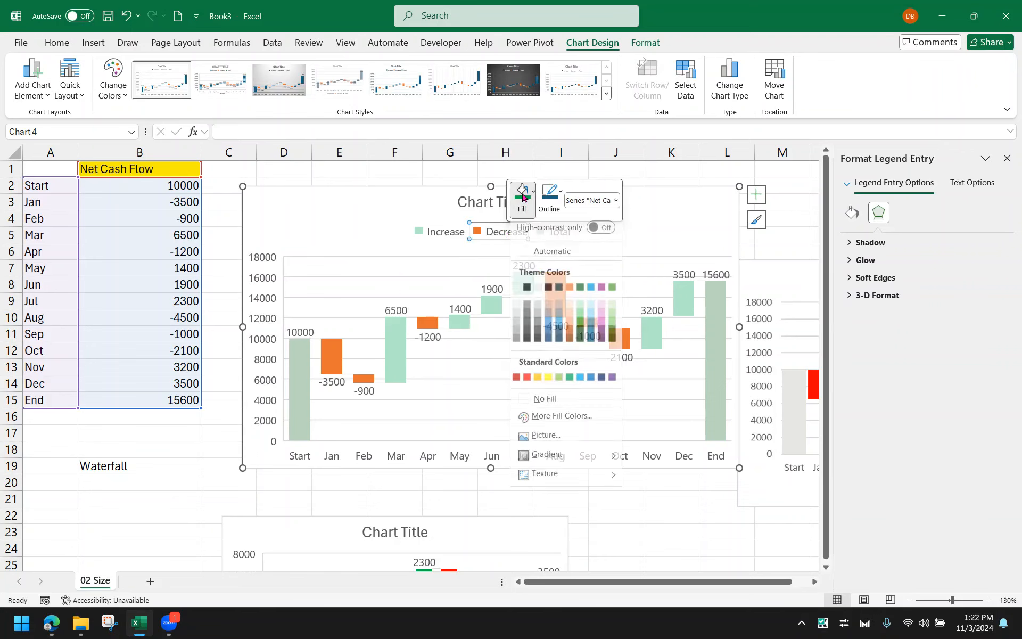
pyautogui.click(528, 383)
# Colour the Total series grey through its legend entry
pyautogui.click(557, 234)
pyautogui.rightClick(557, 238)
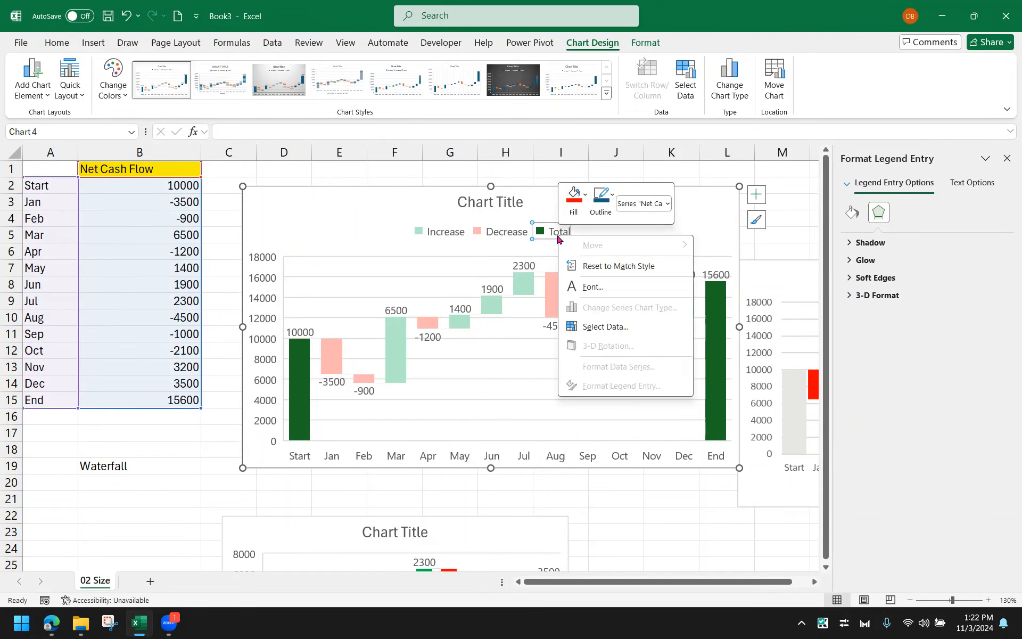
pyautogui.click(584, 194)
pyautogui.click(576, 358)
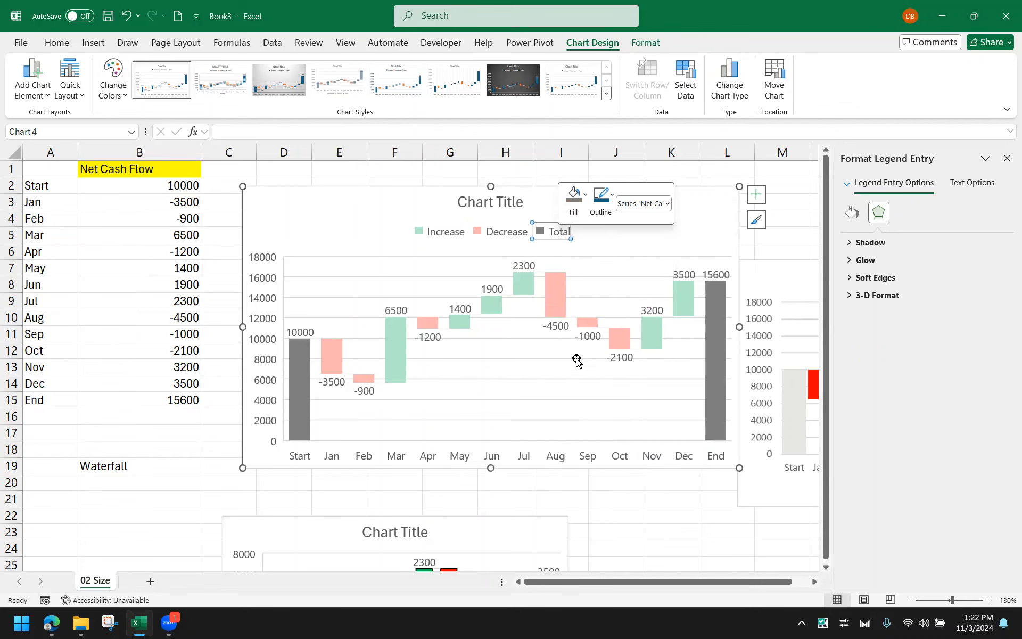
pyautogui.click(577, 360)
pyautogui.click(633, 530)
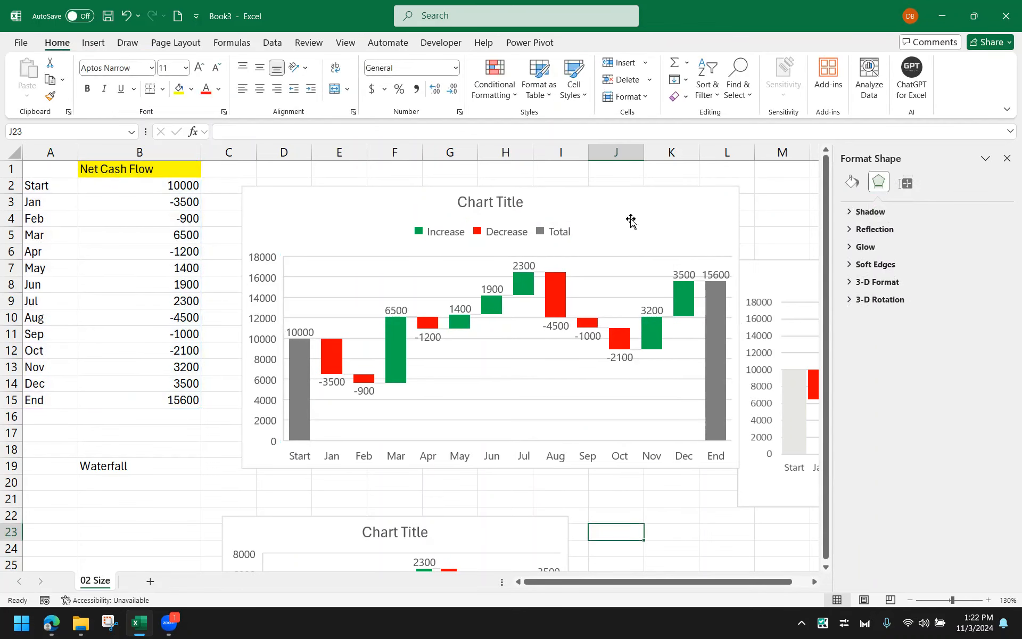
# Move the chart slightly left and remove its chart title and legend
pyautogui.moveTo(630, 220); pyautogui.dragTo(595, 213)
pyautogui.click(720, 187)
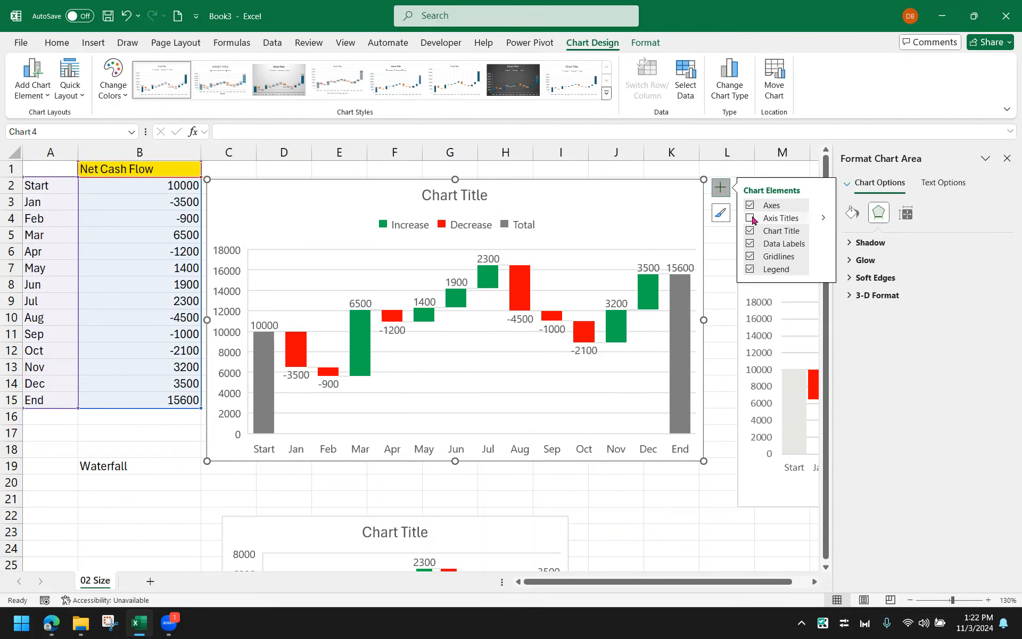
pyautogui.click(750, 230)
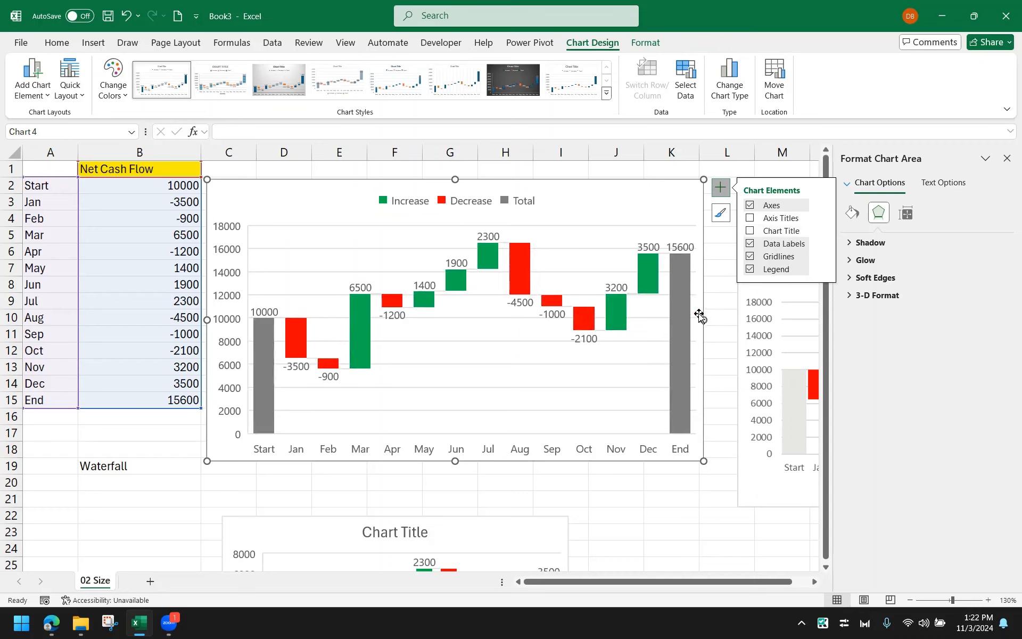
pyautogui.click(750, 269)
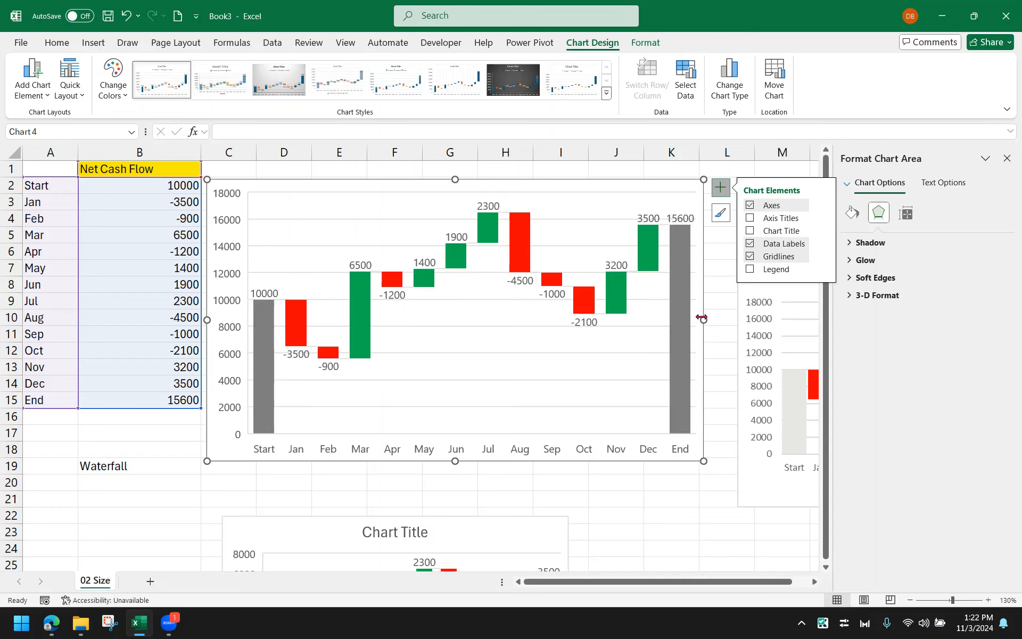
# Resize the chart slightly wider and shorter, with its bottom edge near row 17
pyautogui.moveTo(702, 317); pyautogui.dragTo(721, 318)
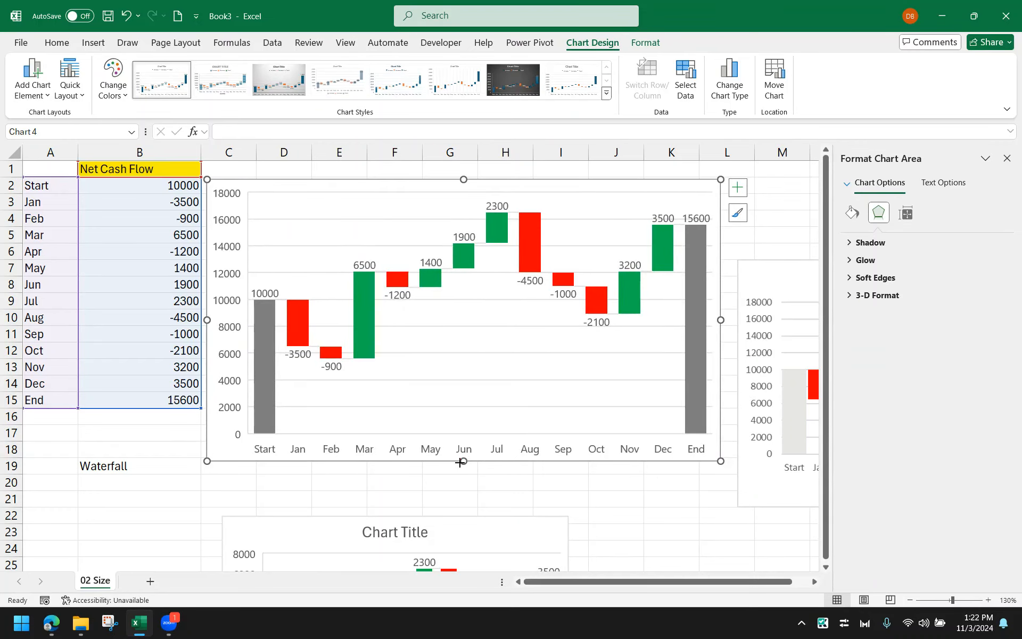
pyautogui.moveTo(460, 463); pyautogui.dragTo(462, 425)
pyautogui.click(561, 482)
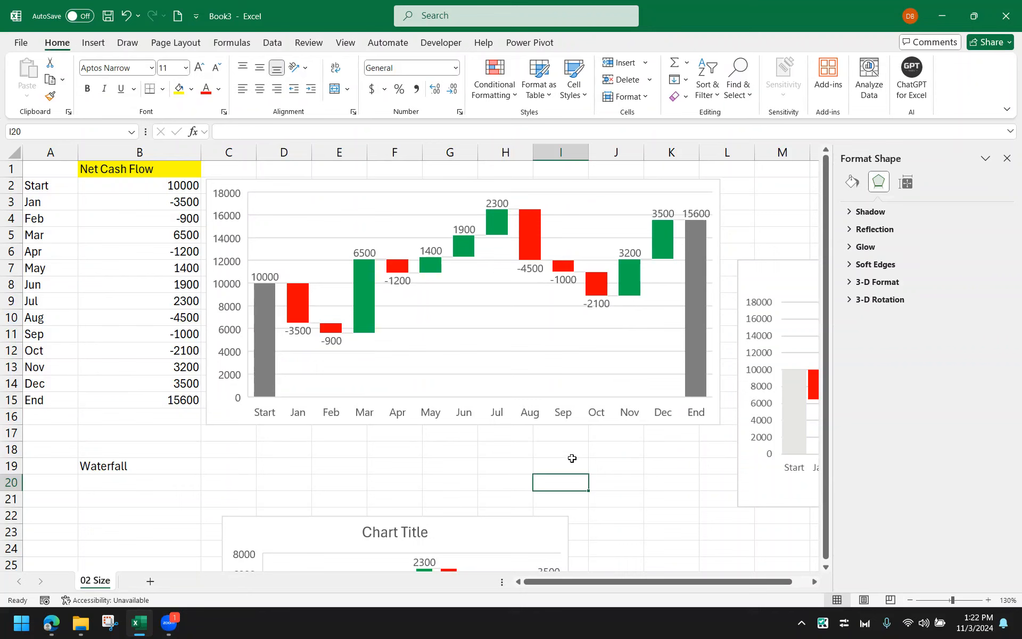
pyautogui.click(594, 303)
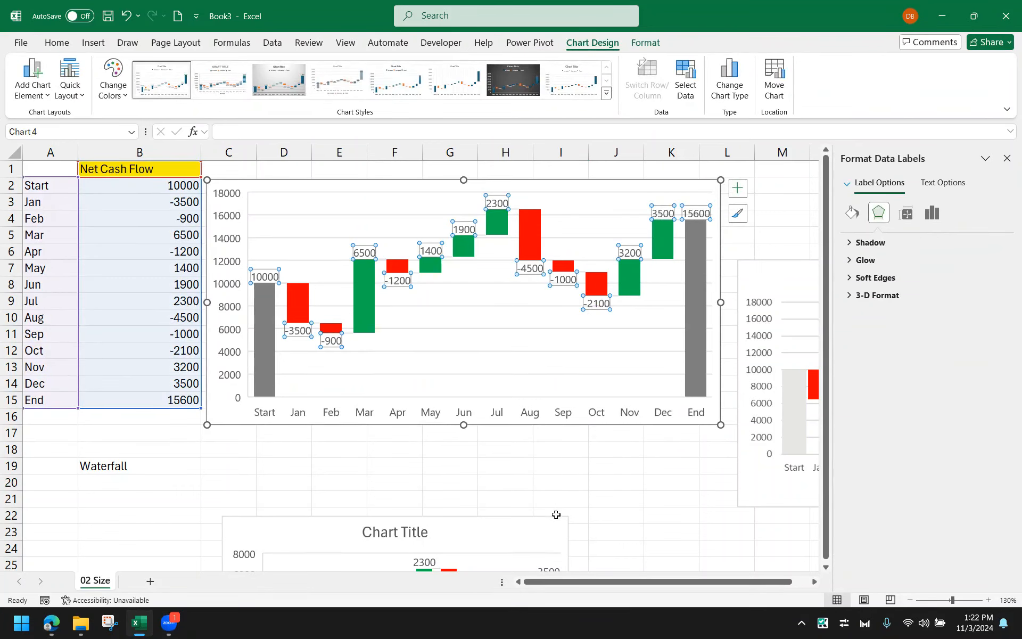
pyautogui.click(696, 464)
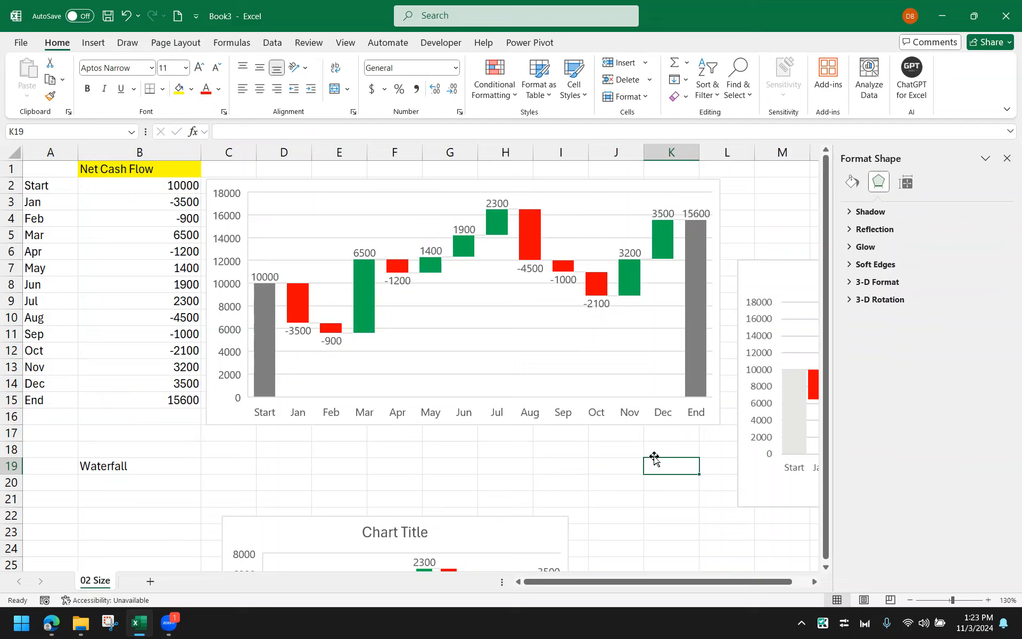
pyautogui.click(603, 304)
pyautogui.click(603, 304)
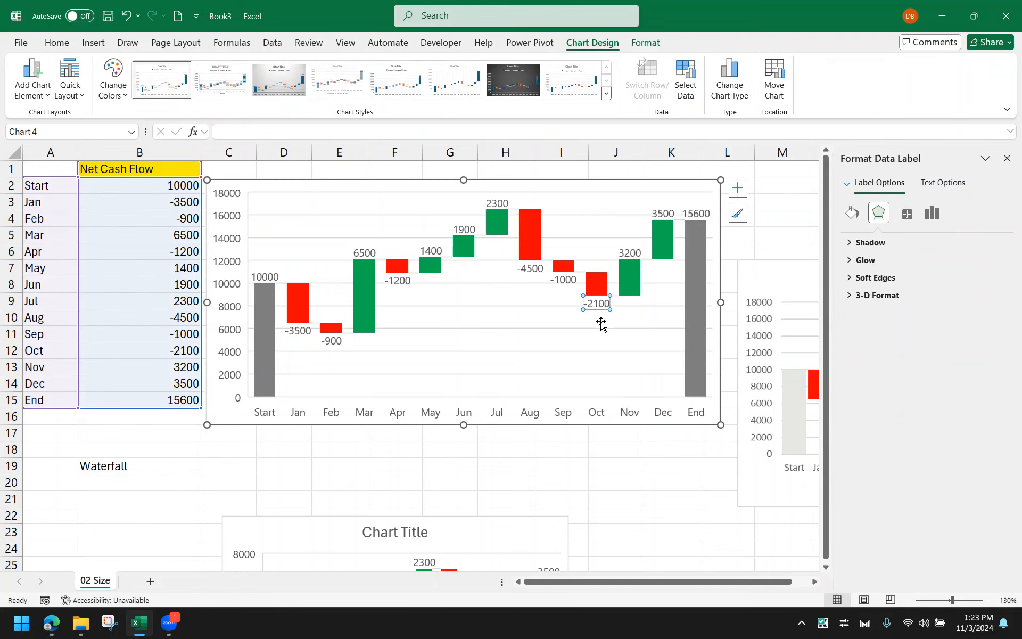
pyautogui.click(602, 319)
pyautogui.click(601, 306)
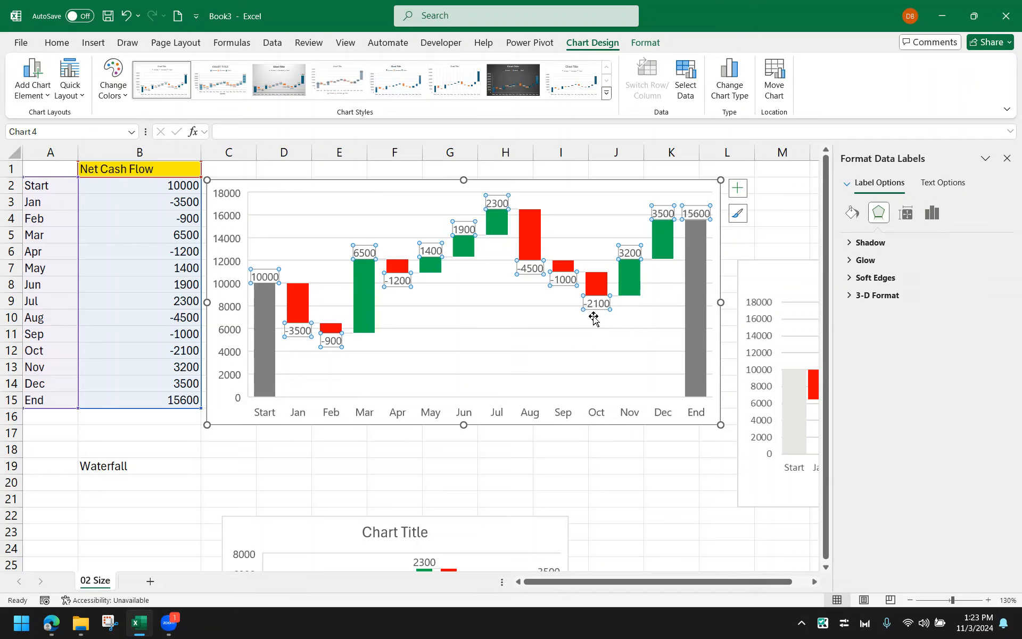
pyautogui.rightClick(600, 307)
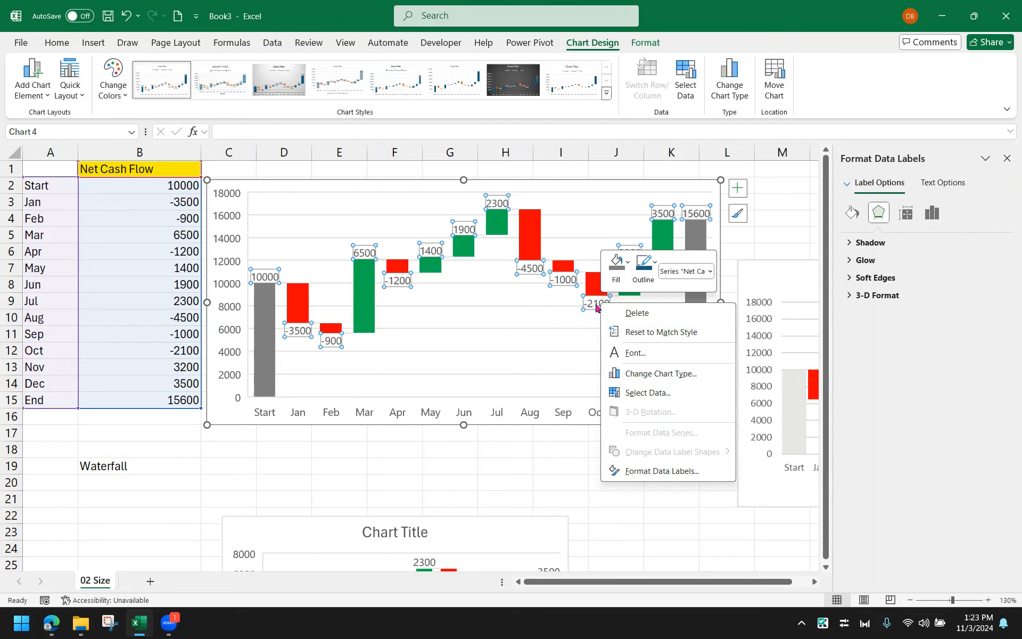
pyautogui.press('Escape')
pyautogui.click(1006, 158)
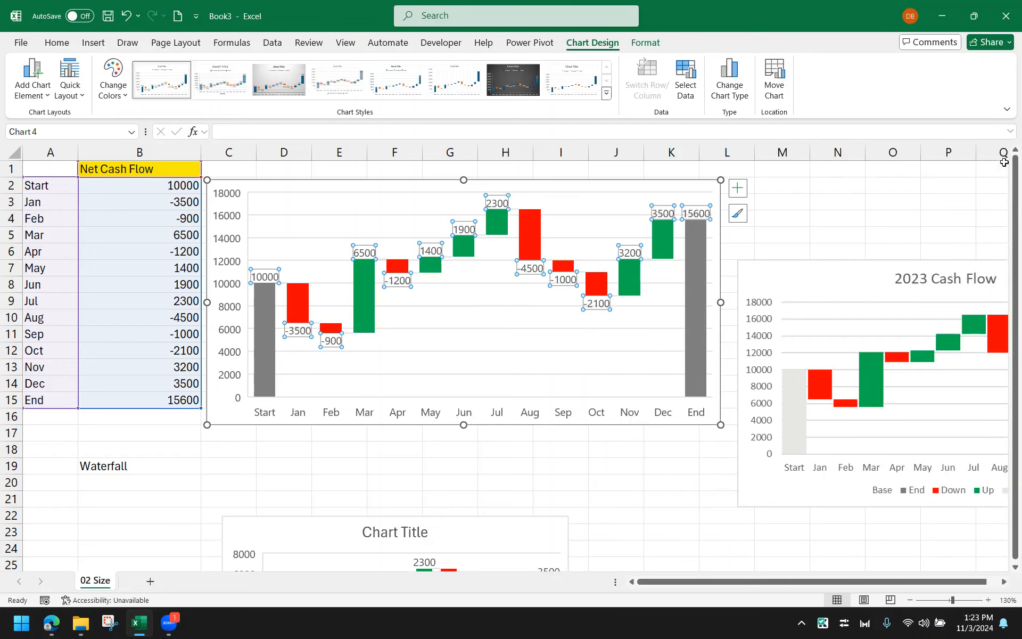
# Set the data labels' number format code to the custom format #;#
pyautogui.rightClick(595, 310)
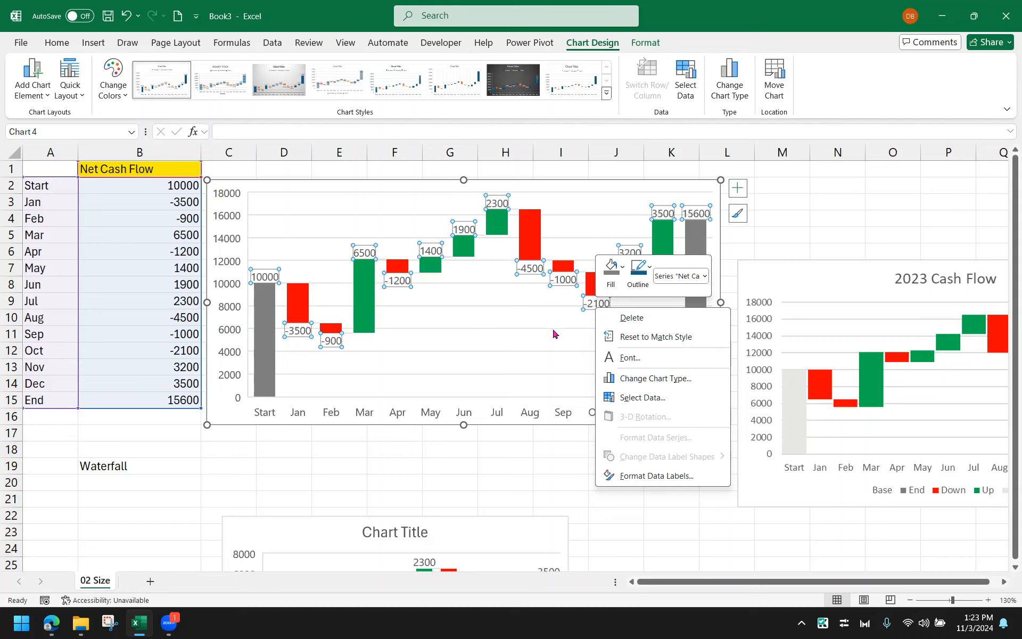
pyautogui.click(677, 479)
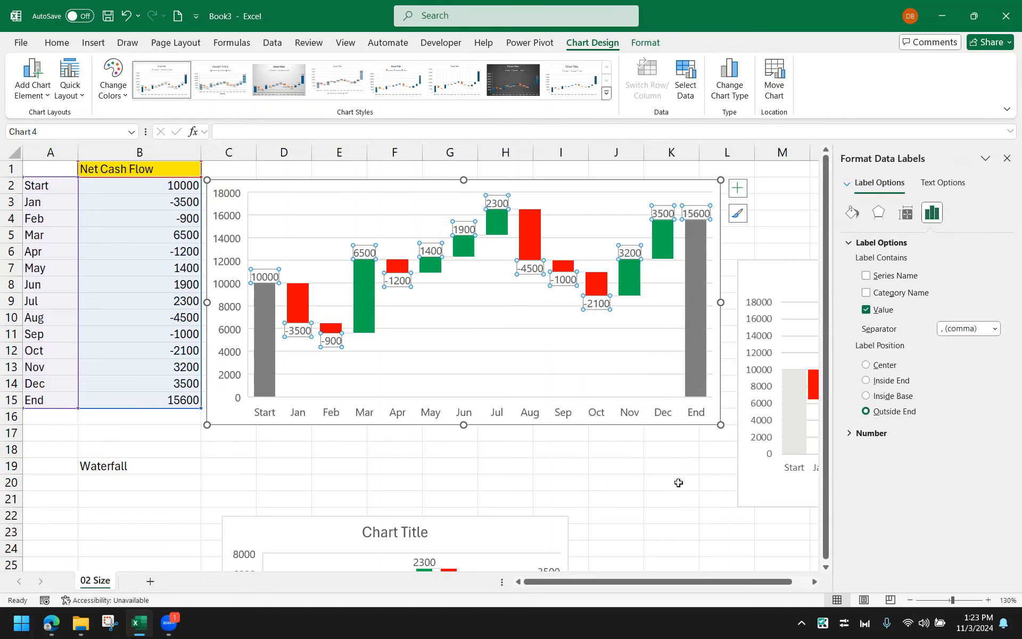
pyautogui.click(858, 214)
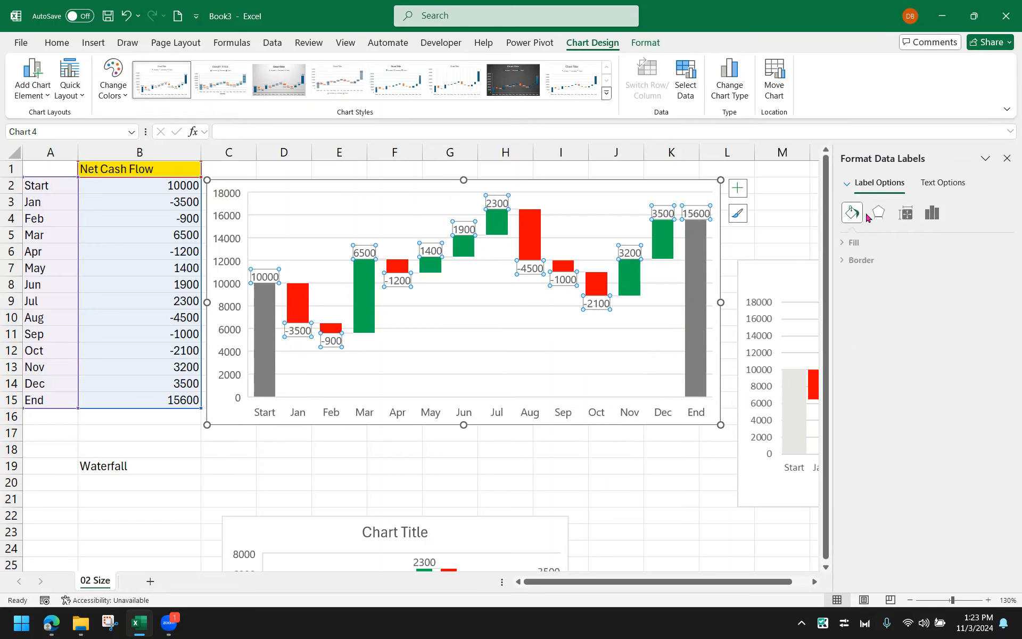
pyautogui.click(878, 213)
pyautogui.click(906, 213)
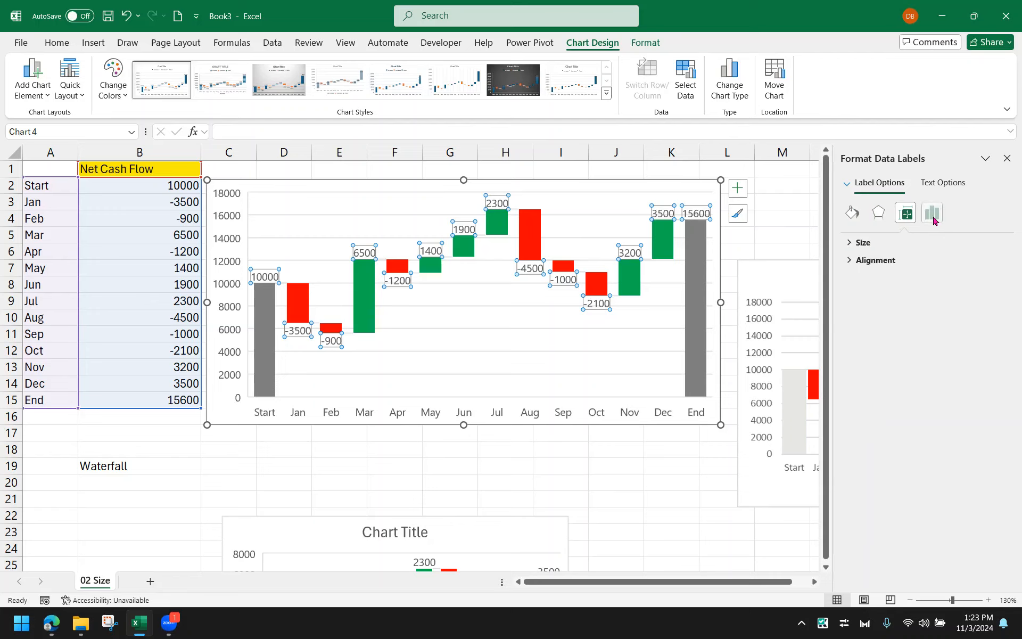
pyautogui.click(932, 215)
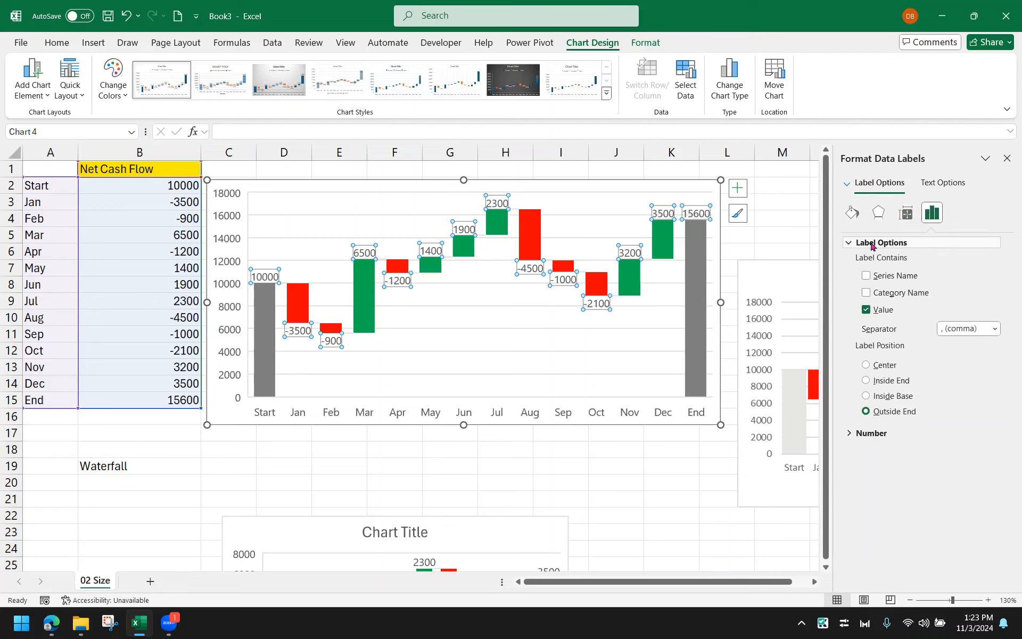
pyautogui.click(849, 243)
pyautogui.click(846, 262)
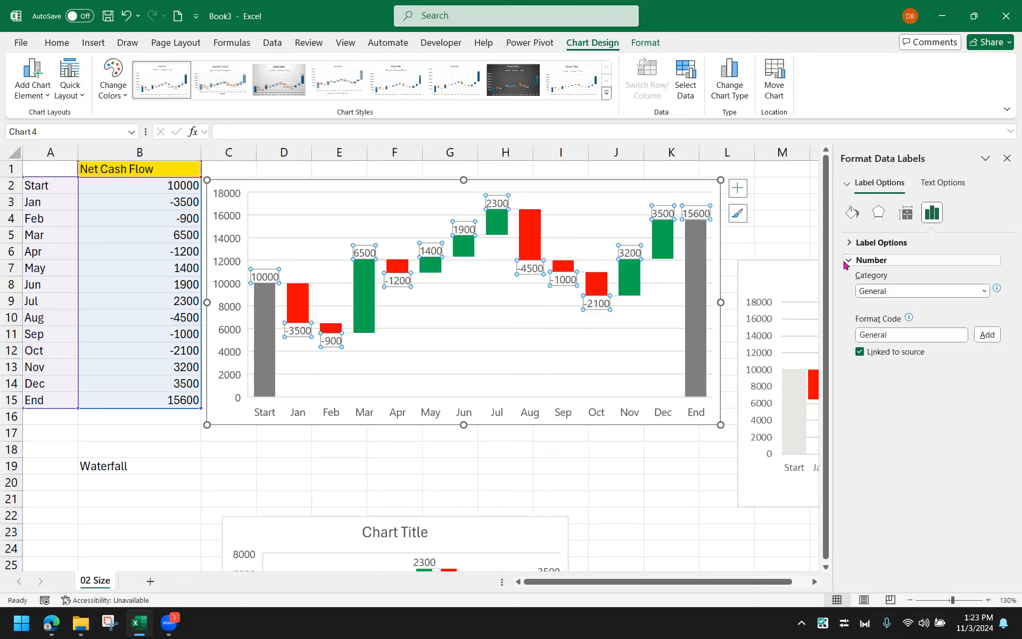
pyautogui.click(983, 291)
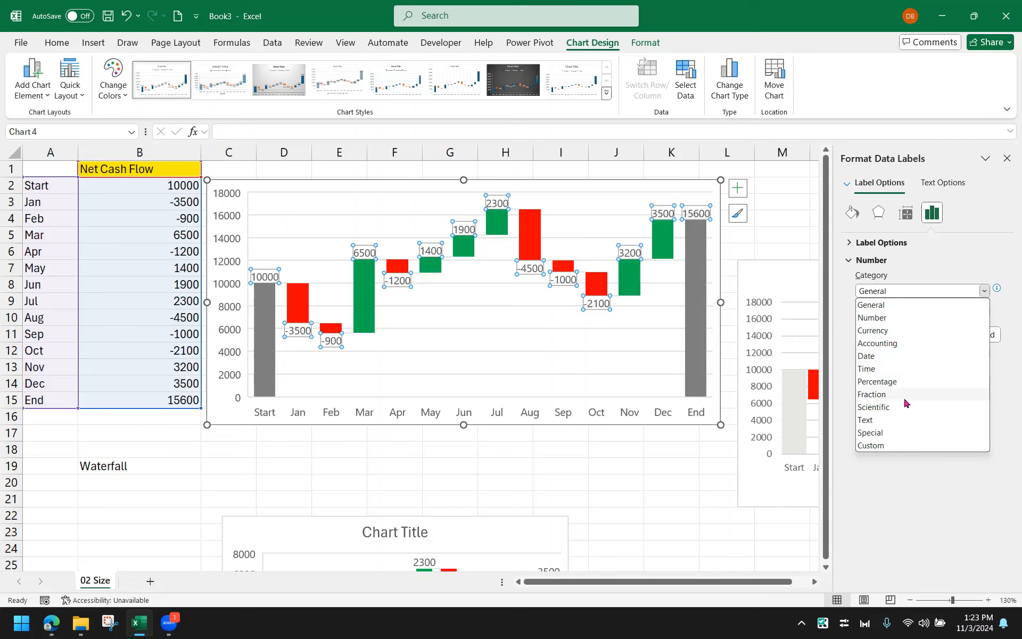
pyautogui.click(897, 481)
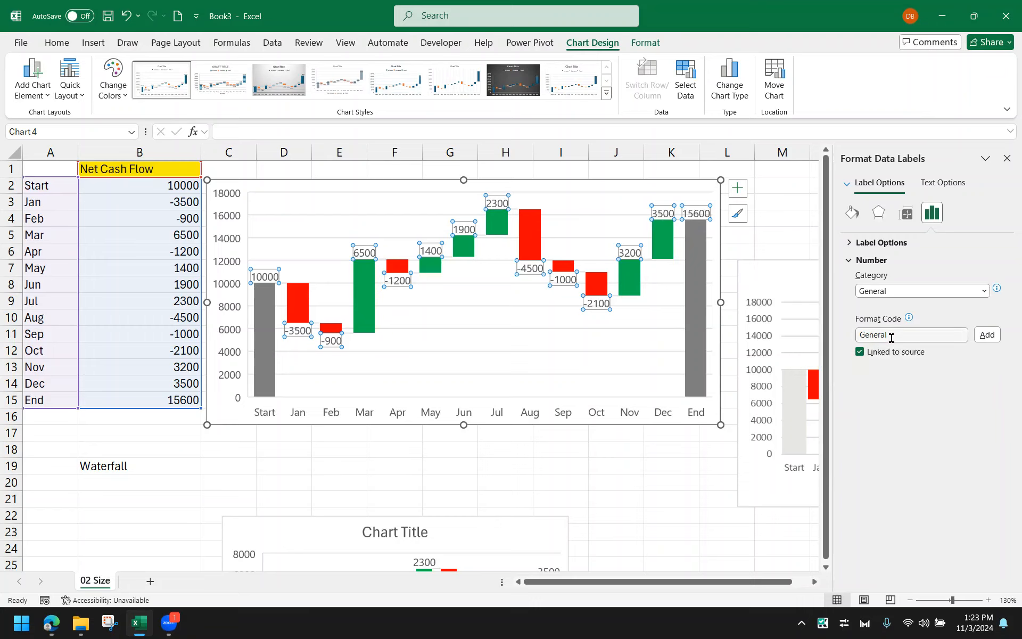
pyautogui.doubleClick(915, 333)
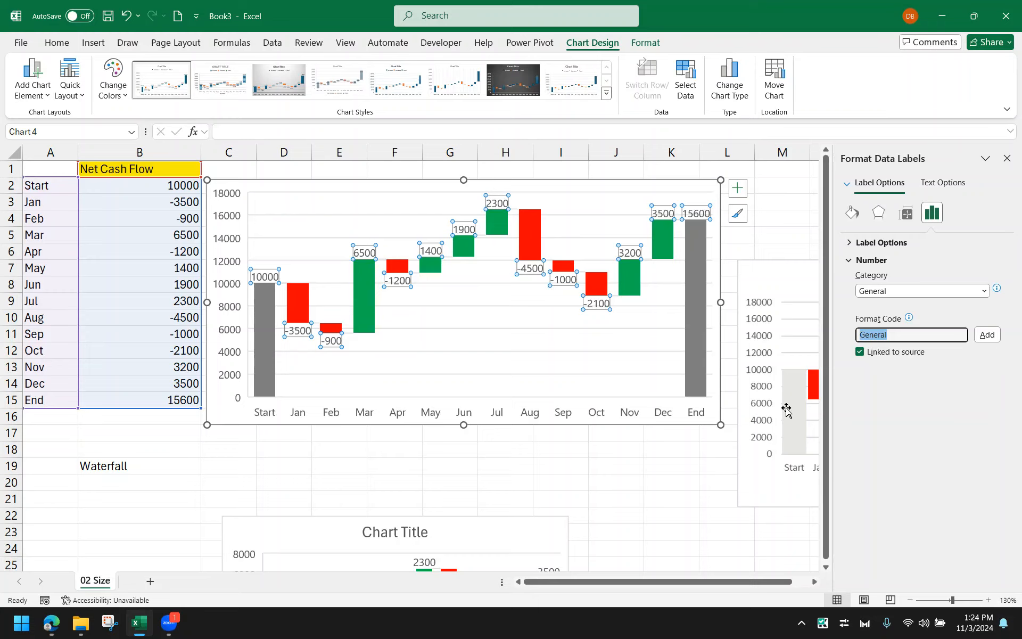
pyautogui.write('#;#')
pyautogui.moveTo(855, 334); pyautogui.dragTo(877, 334)
pyautogui.click(881, 339)
pyautogui.click(863, 335)
pyautogui.click(985, 335)
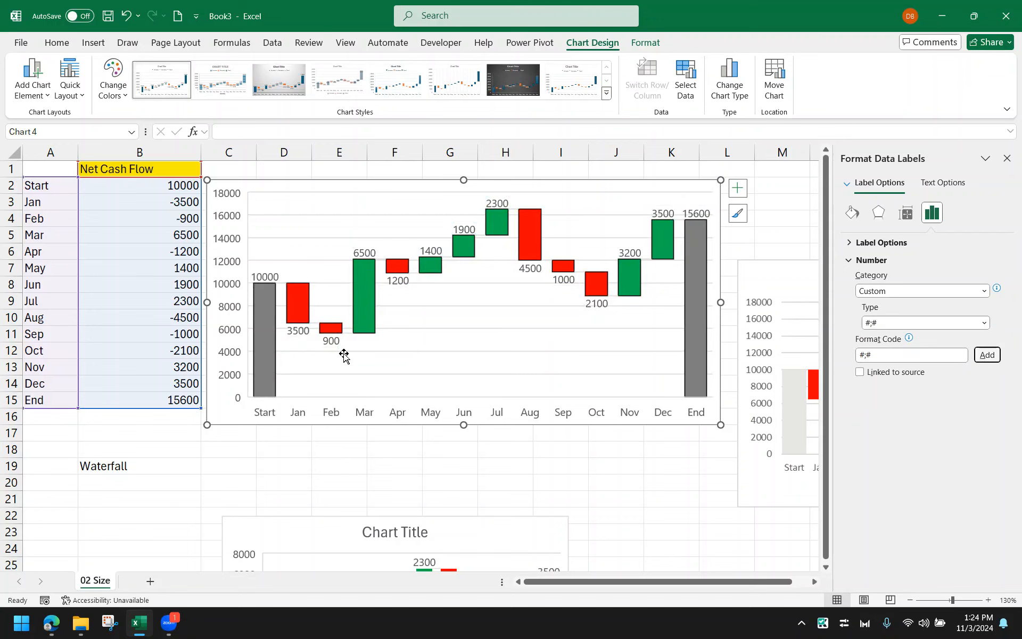
# Enlarge the chart taller to about row 18 and slightly wider into column L
pyautogui.moveTo(463, 424); pyautogui.dragTo(462, 457)
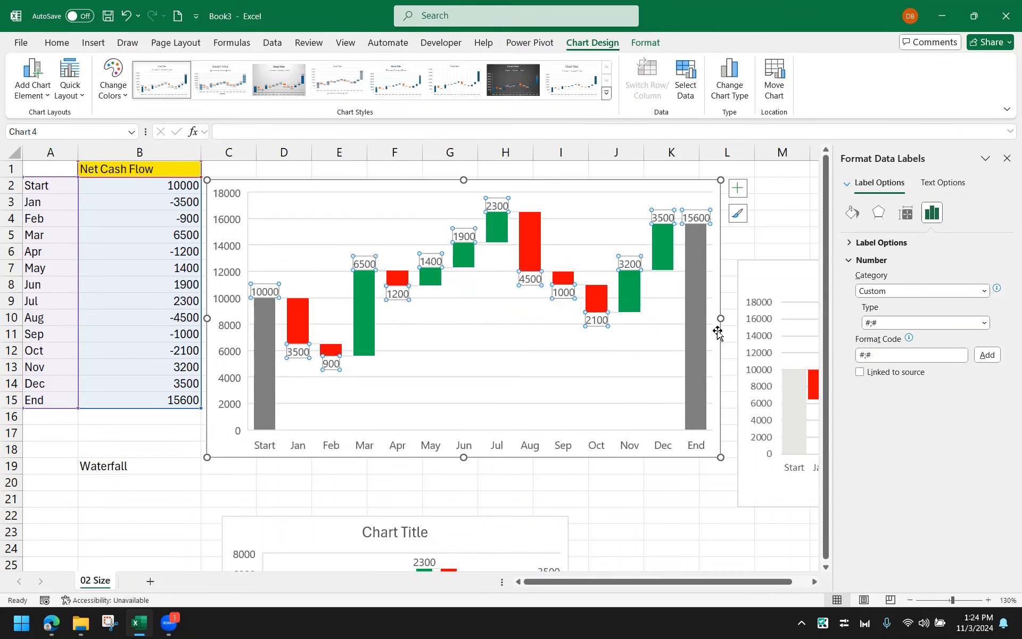
pyautogui.moveTo(720, 318); pyautogui.dragTo(735, 318)
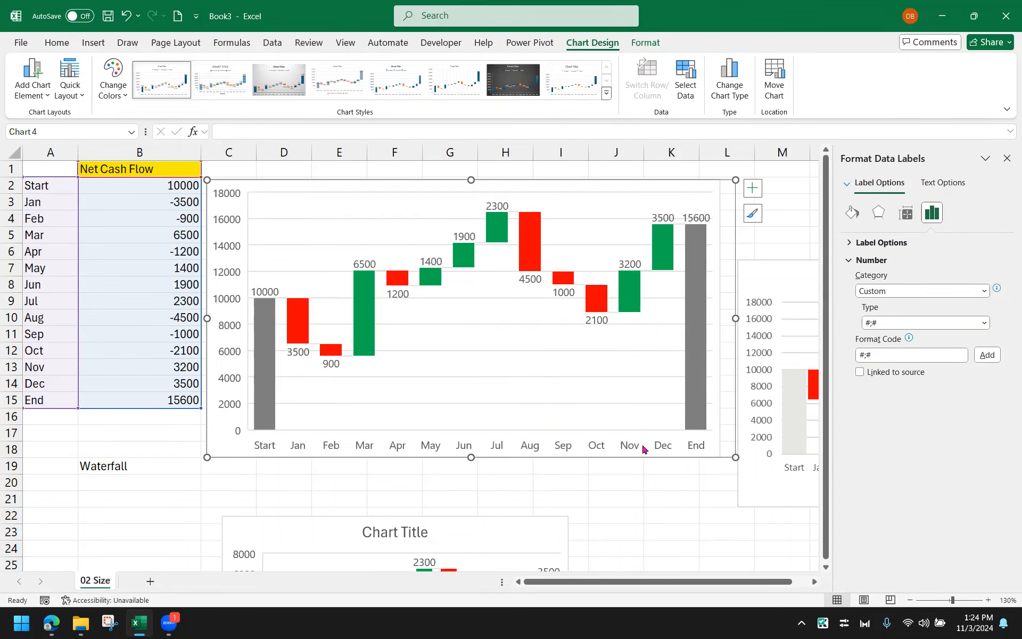
pyautogui.click(659, 506)
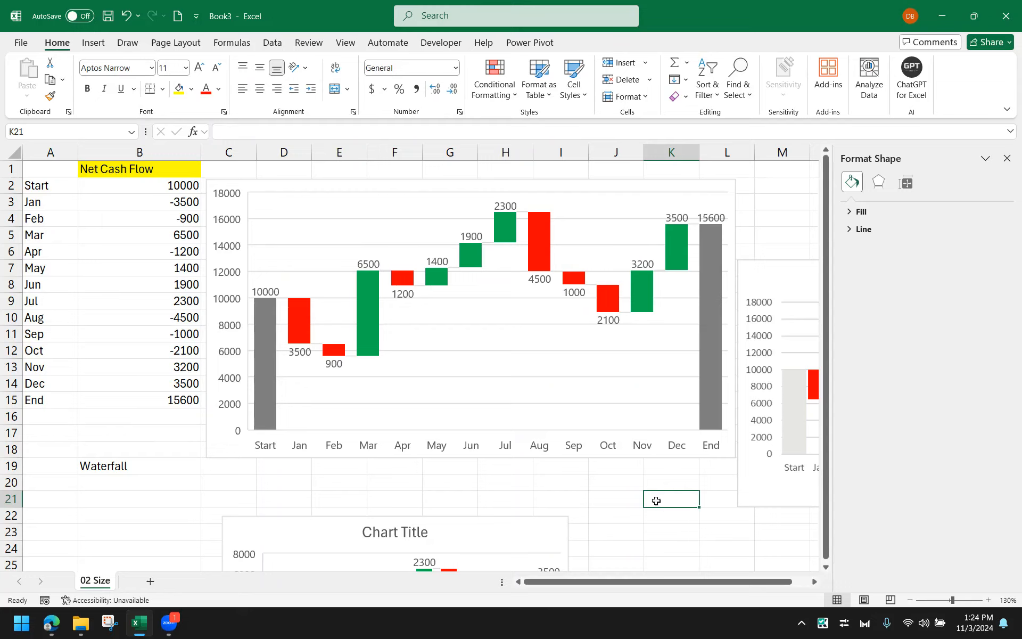
pyautogui.scroll(-1, 656, 501)
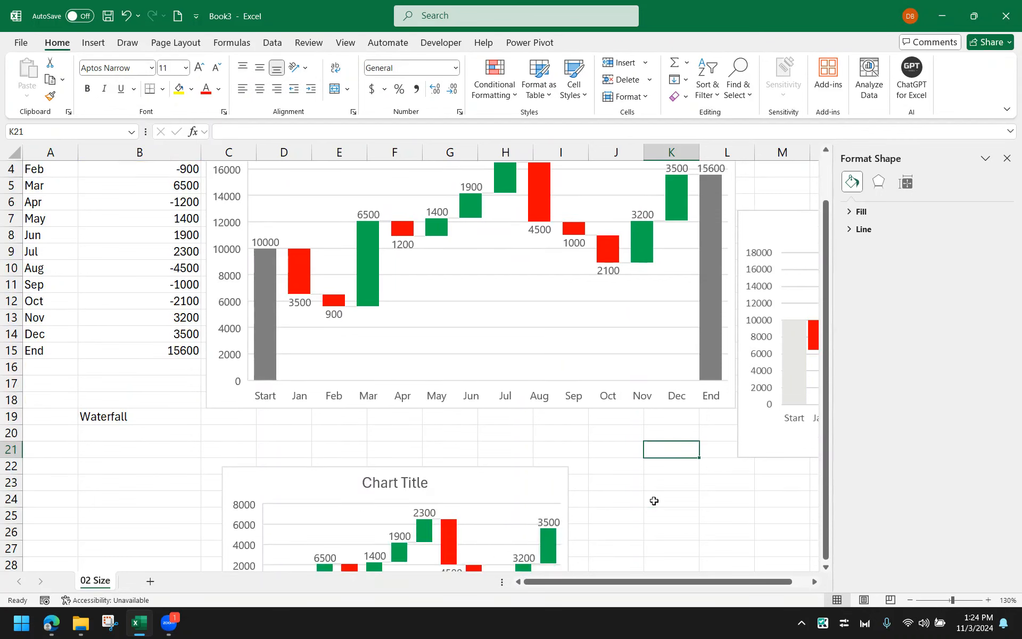
pyautogui.scroll(1, 655, 500)
pyautogui.scroll(-1, 653, 500)
pyautogui.scroll(1, 654, 501)
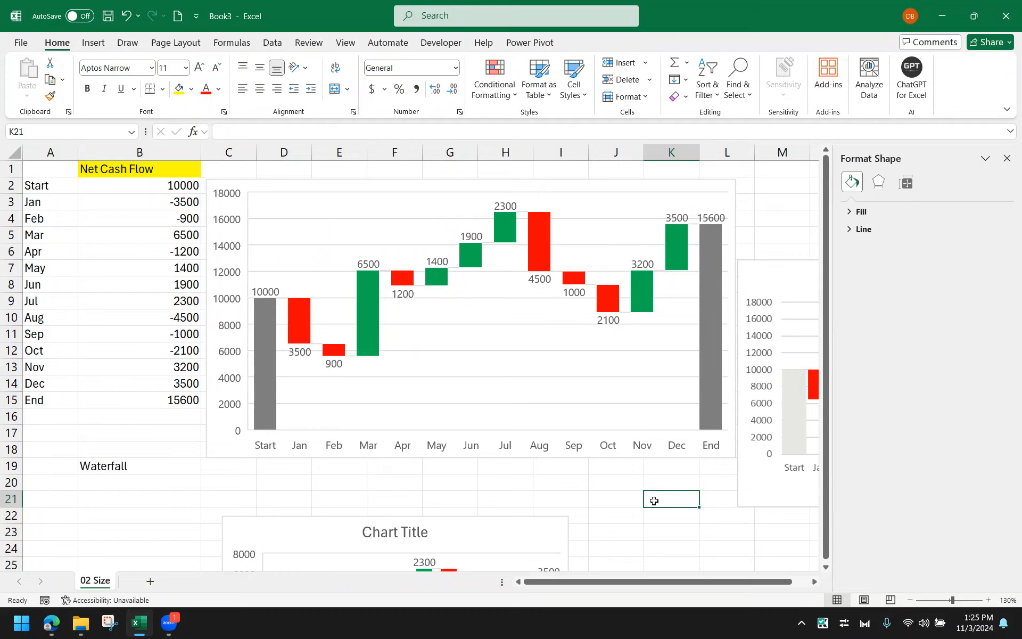
pyautogui.click(651, 530)
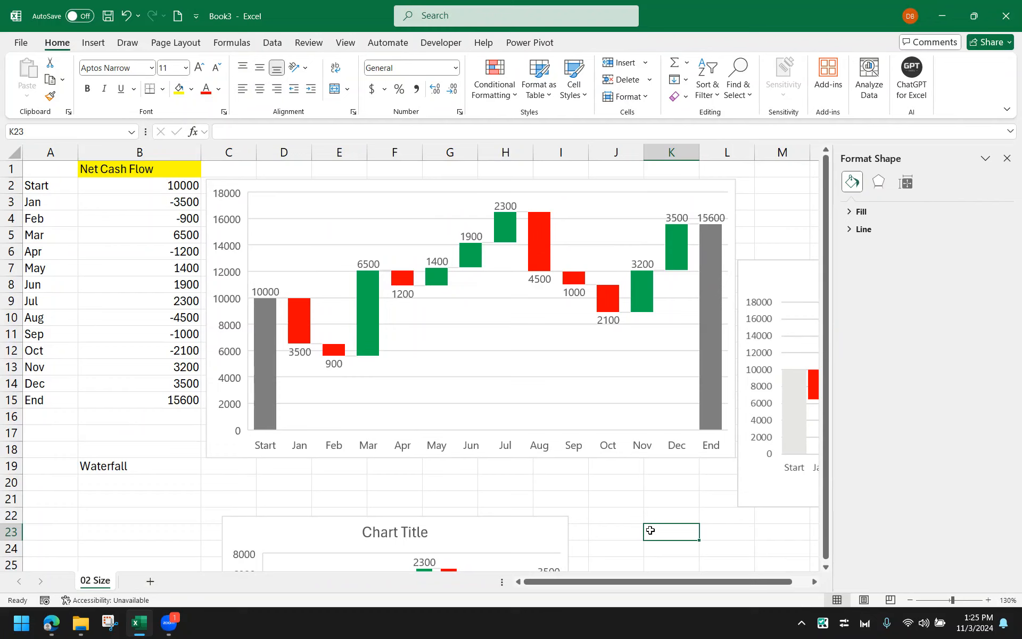
pyautogui.click(625, 513)
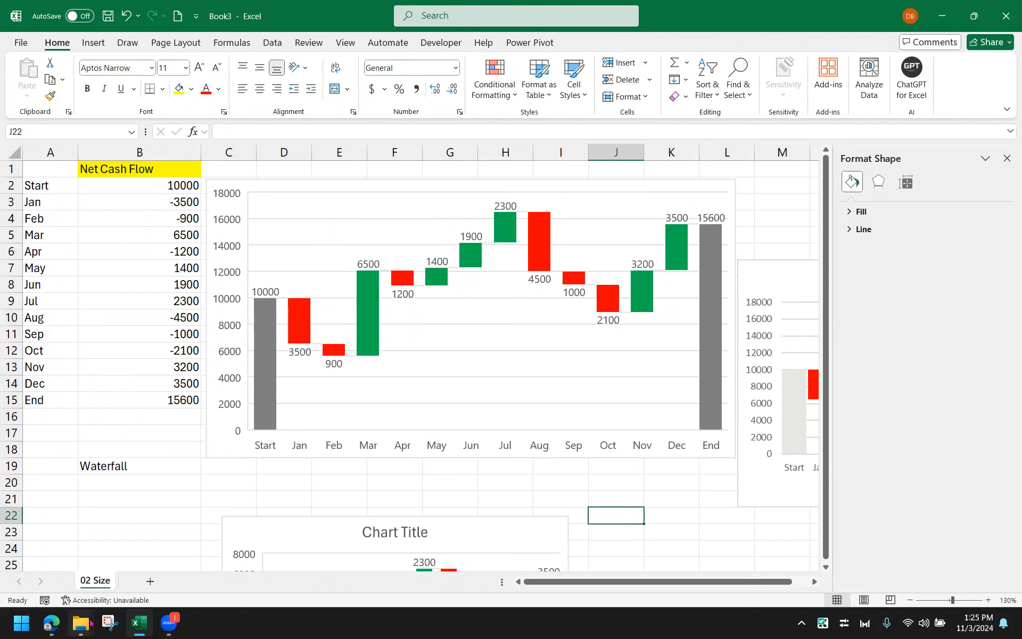